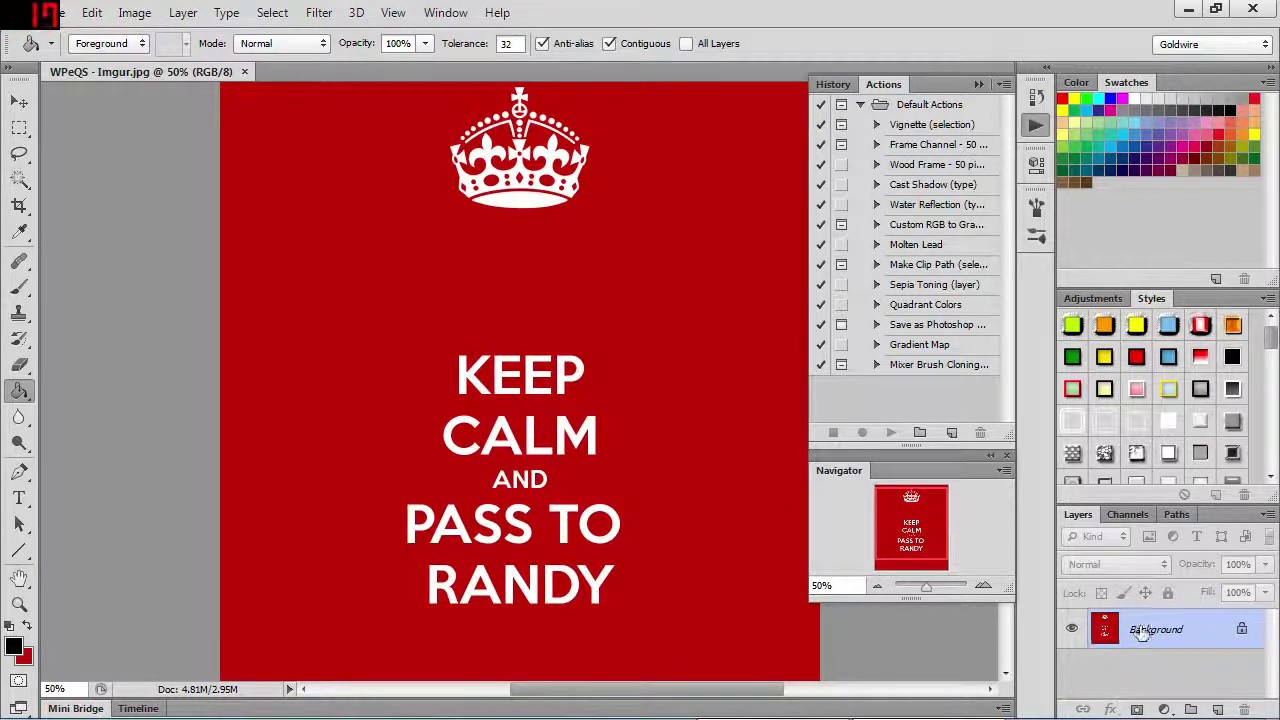
Convert the locked background to Layer 0 and erase the red area surrounding the crown and lettering with the Magic Wand
{"action": "double_click", "coordinate": [1157, 630]}
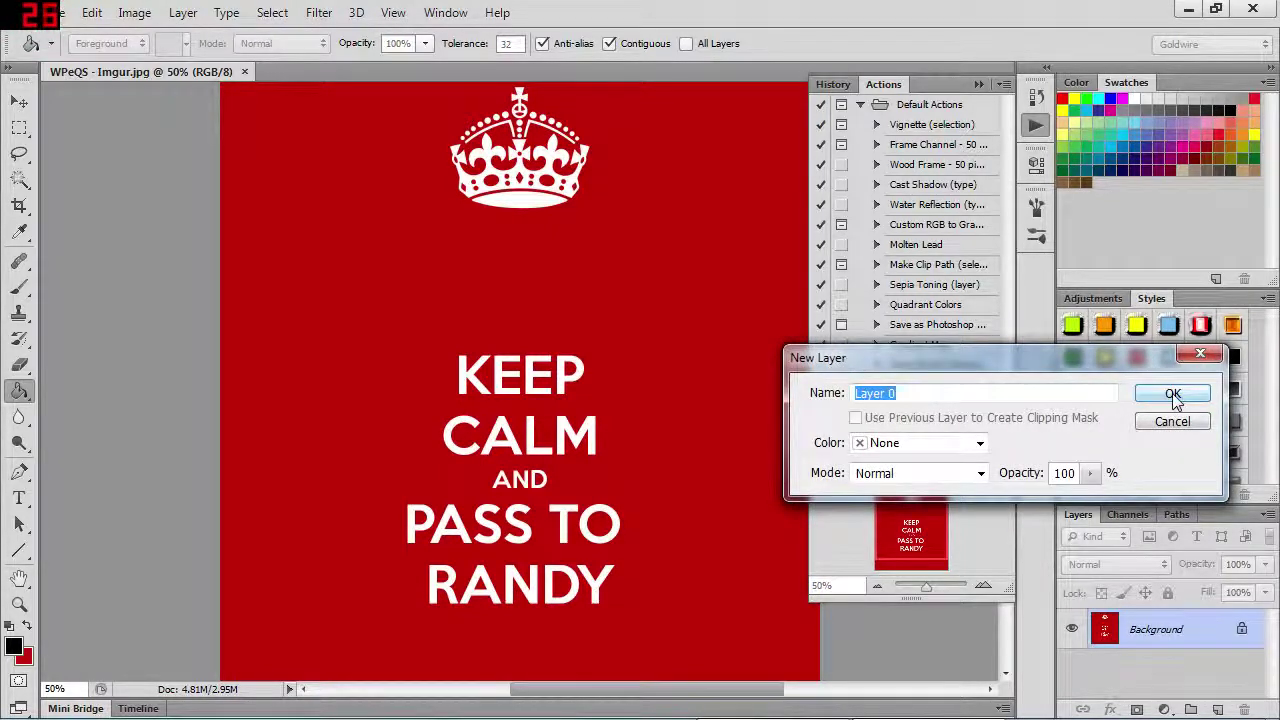
{"action": "left_click", "coordinate": [1173, 394]}
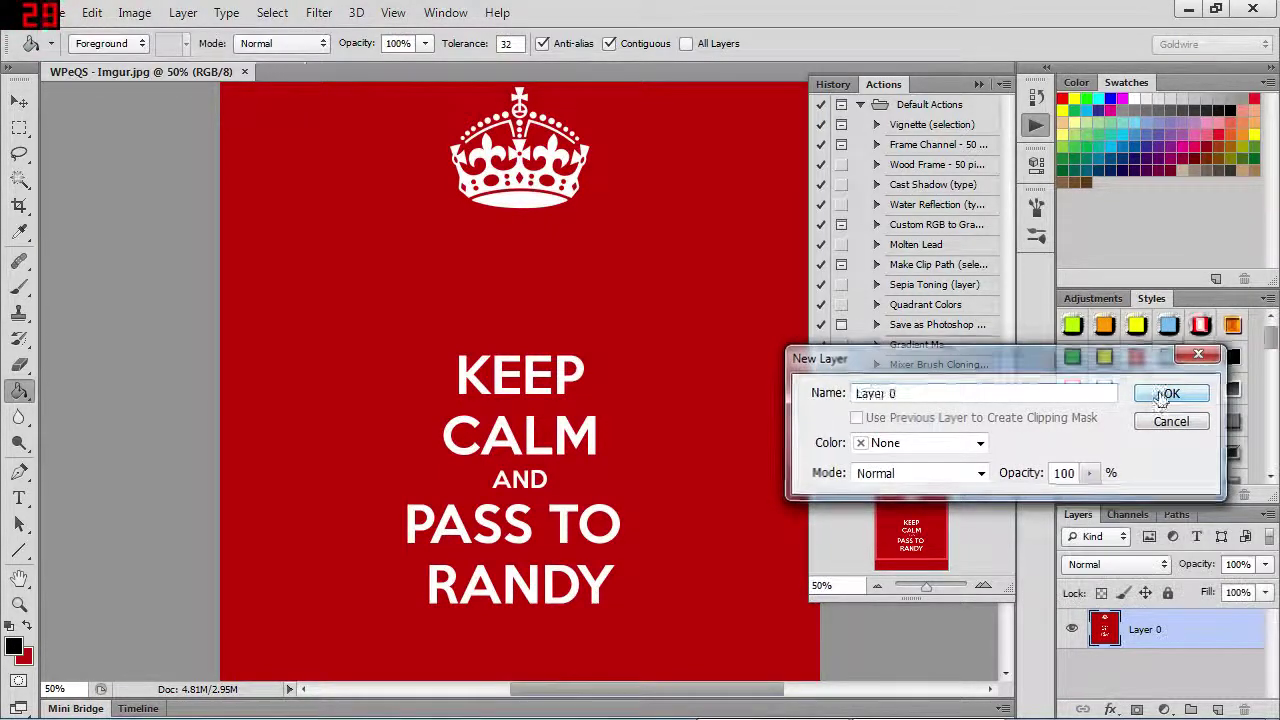
{"action": "left_click", "coordinate": [19, 180]}
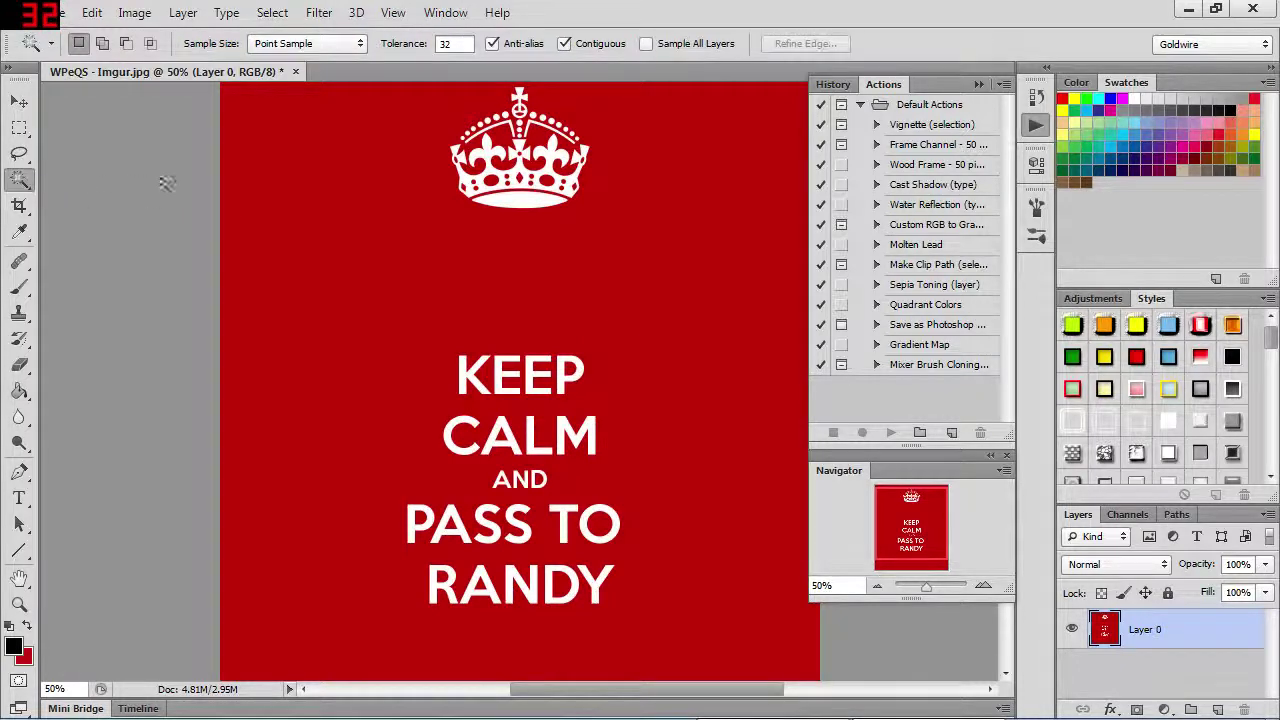
{"action": "left_click", "coordinate": [335, 352]}
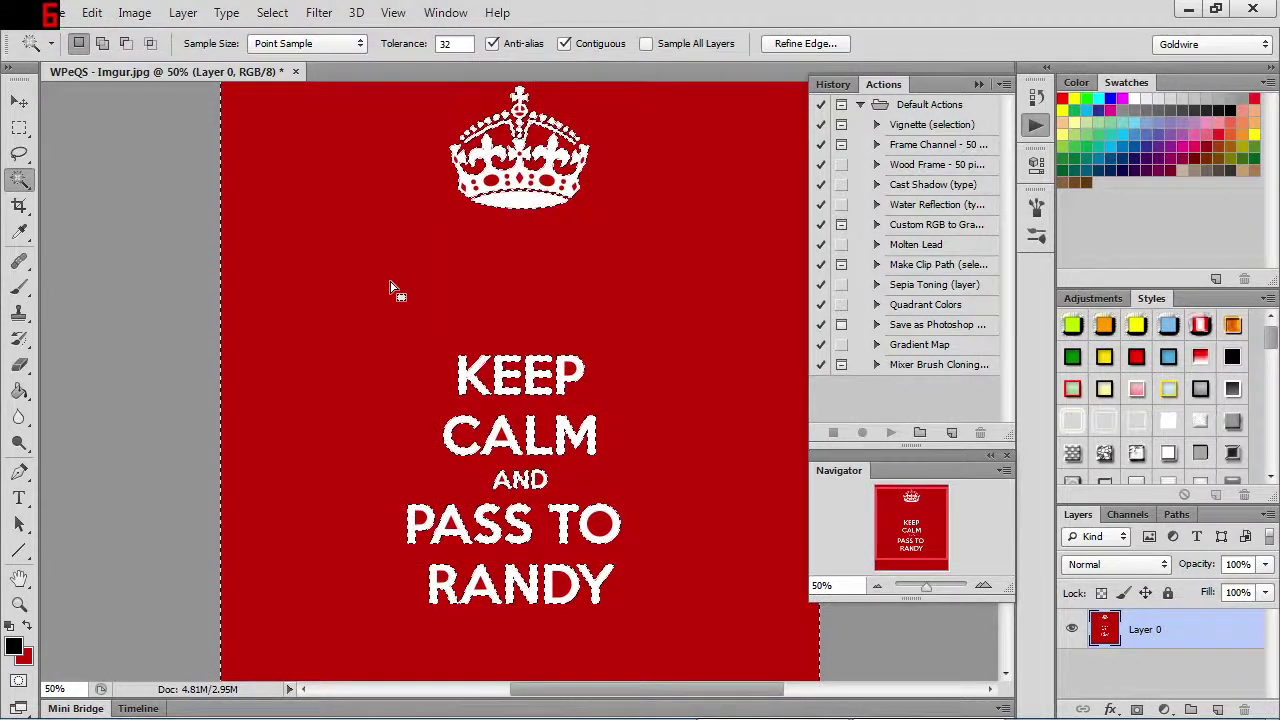
{"action": "key", "text": "Delete"}
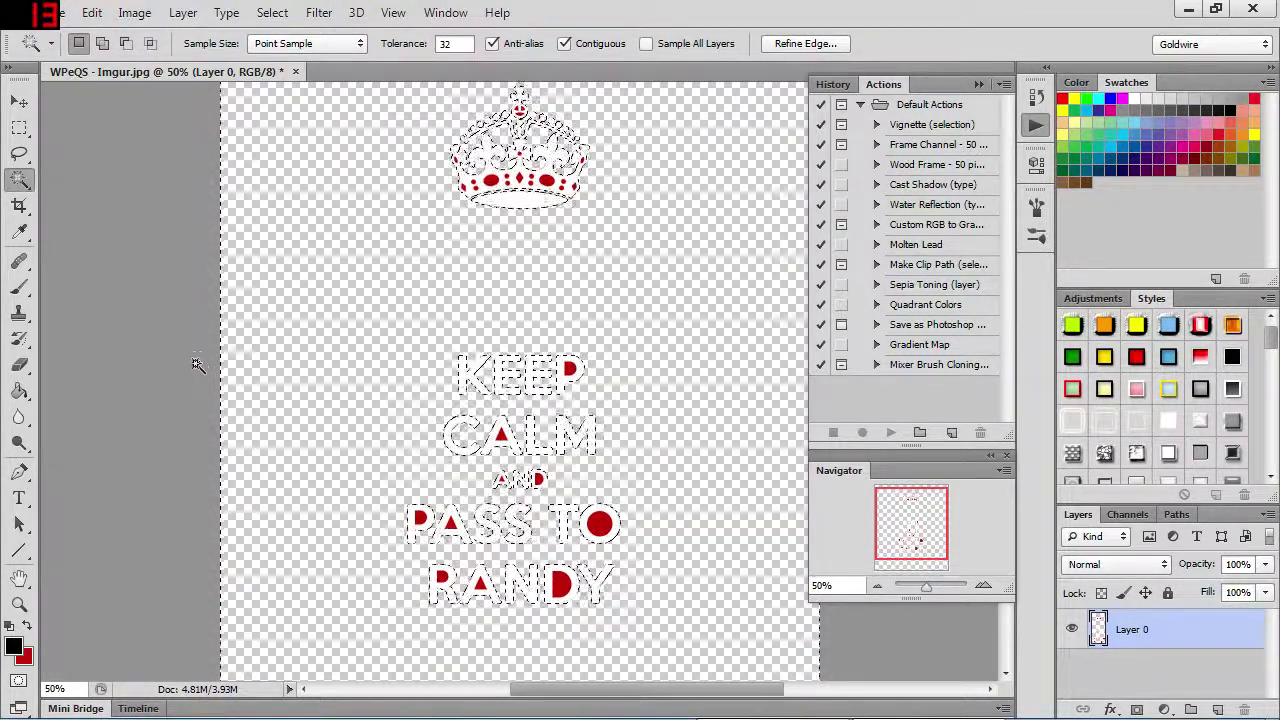
{"action": "key", "text": "Delete"}
{"action": "key", "text": "ctrl+d"}
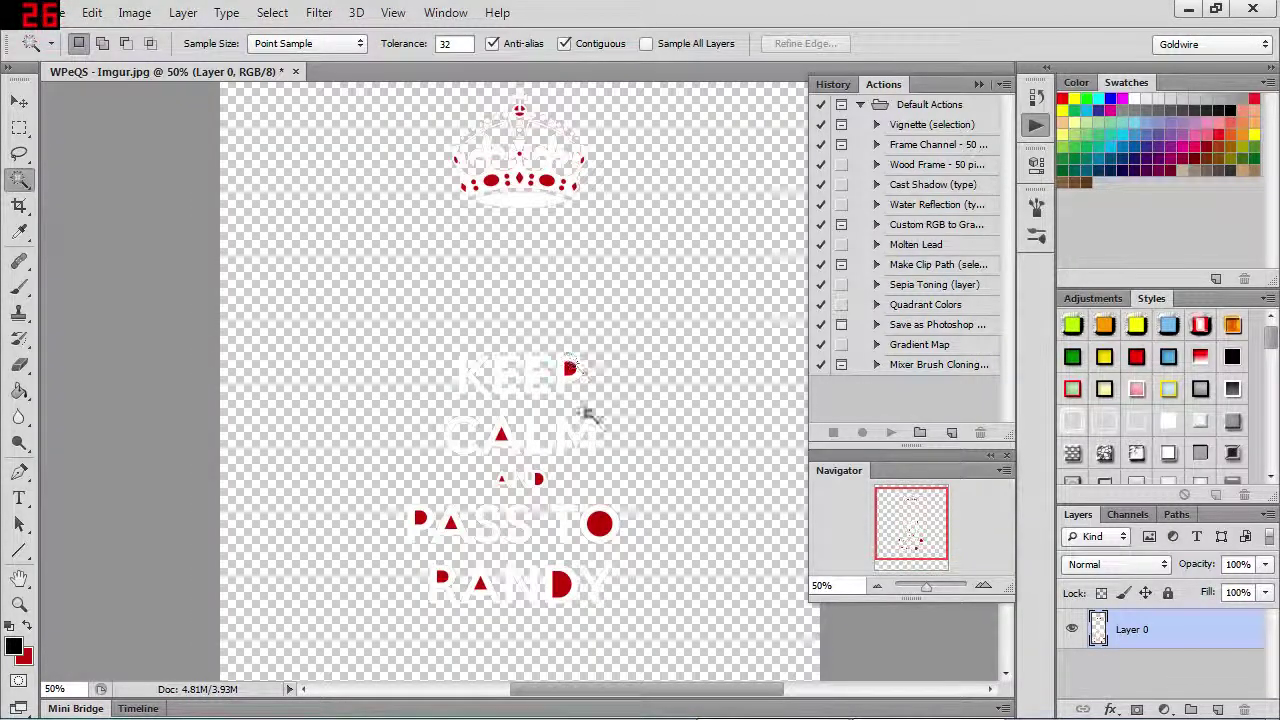
Delete the red fills inside the O of TO, the D and R of the bottom line, and the P of PASS
{"action": "left_click", "coordinate": [598, 523]}
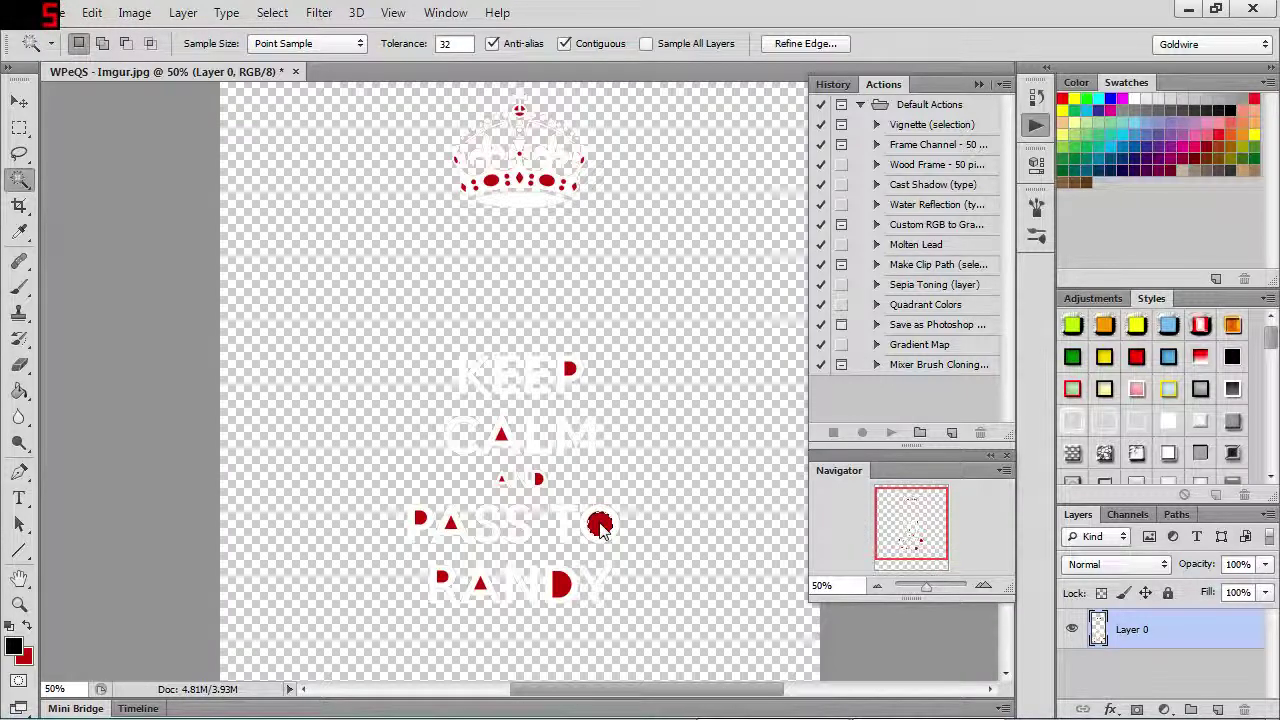
{"action": "left_click", "coordinate": [561, 589]}
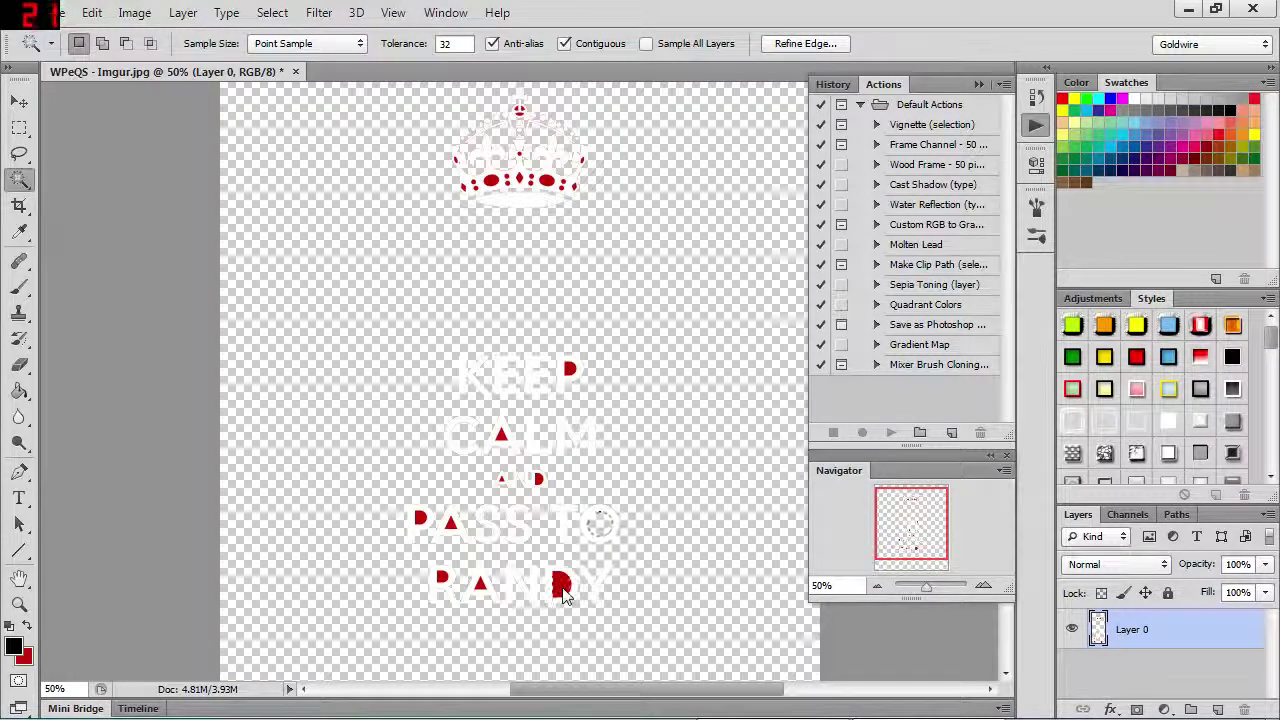
{"action": "left_click", "coordinate": [443, 580]}
{"action": "left_click", "coordinate": [420, 518]}
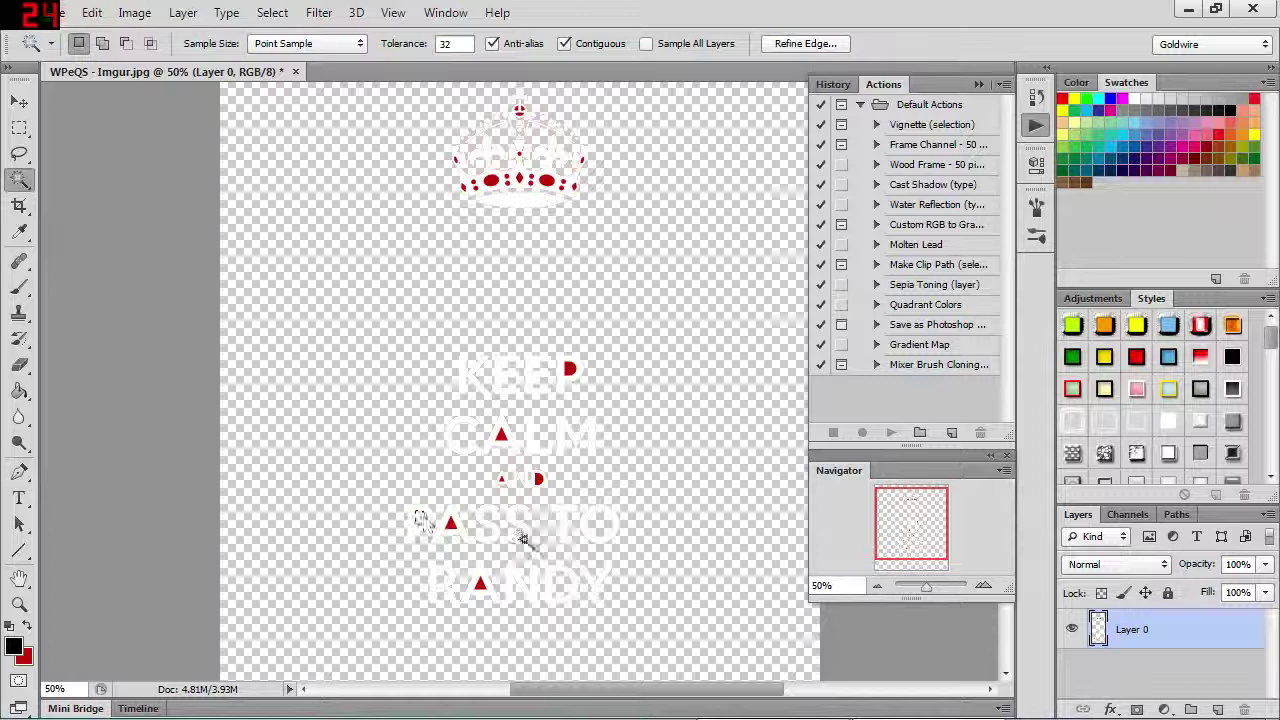
{"action": "left_click", "coordinate": [545, 512]}
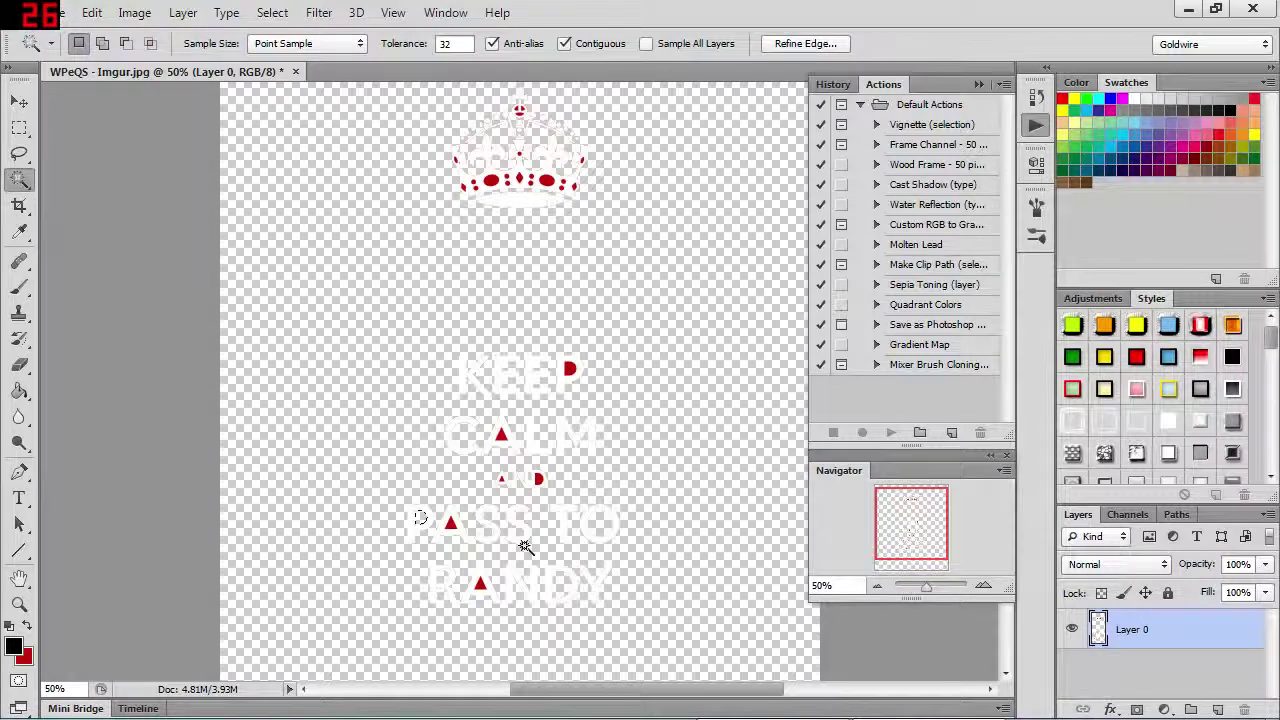
Add the remaining red fills inside the letters of every text line to the Magic Wand selection
{"action": "key", "text": "shift"}
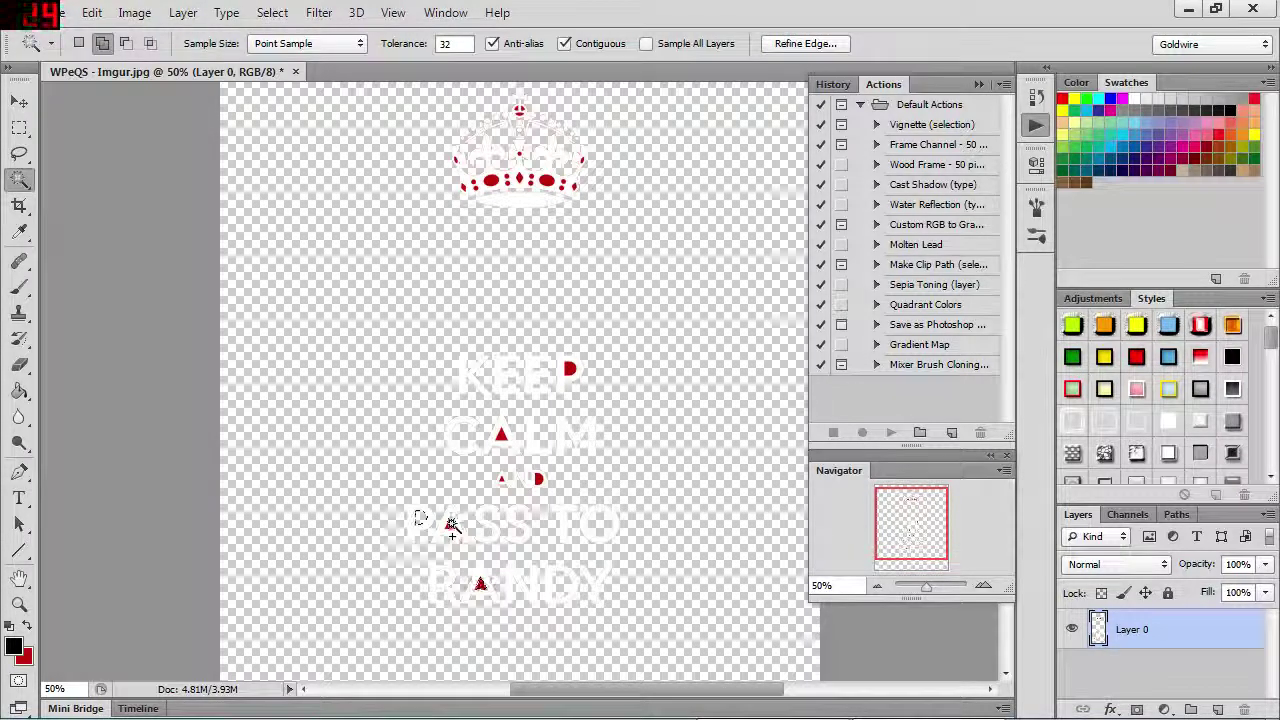
{"action": "left_click", "coordinate": [540, 482], "text": "shift"}
{"action": "left_click", "coordinate": [503, 437], "text": "shift"}
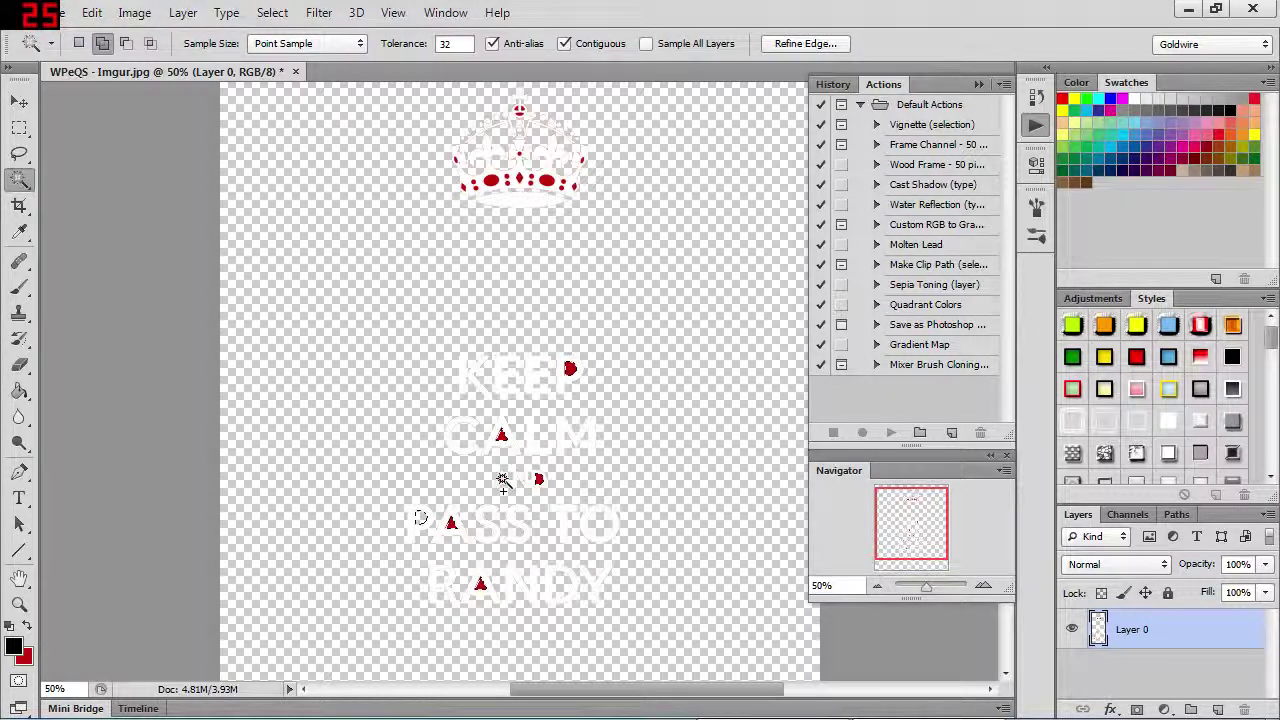
Extend the selection with all the red jewels and gaps inside the crown, including the orb beneath its cross
{"action": "left_click", "coordinate": [983, 585]}
{"action": "scroll", "coordinate": [645, 422], "scroll_direction": "up", "scroll_amount": 4}
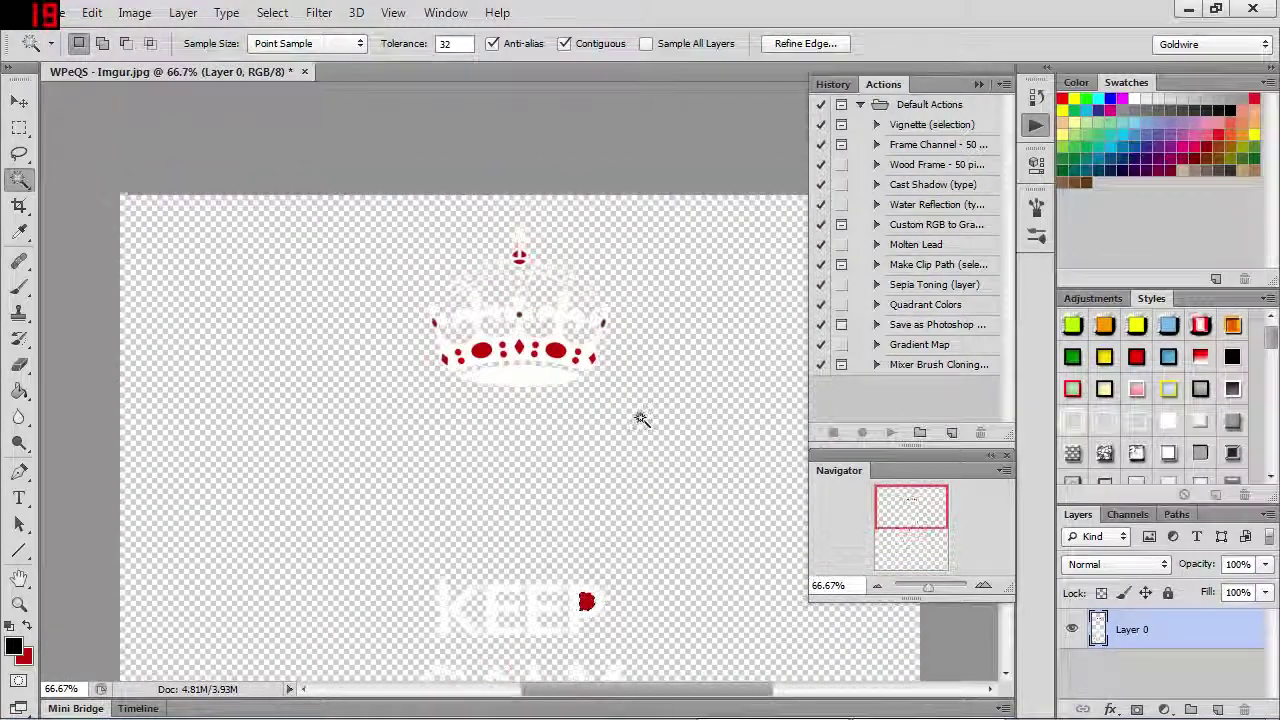
{"action": "left_click", "coordinate": [983, 585]}
{"action": "scroll", "coordinate": [604, 456], "scroll_direction": "up", "scroll_amount": 1}
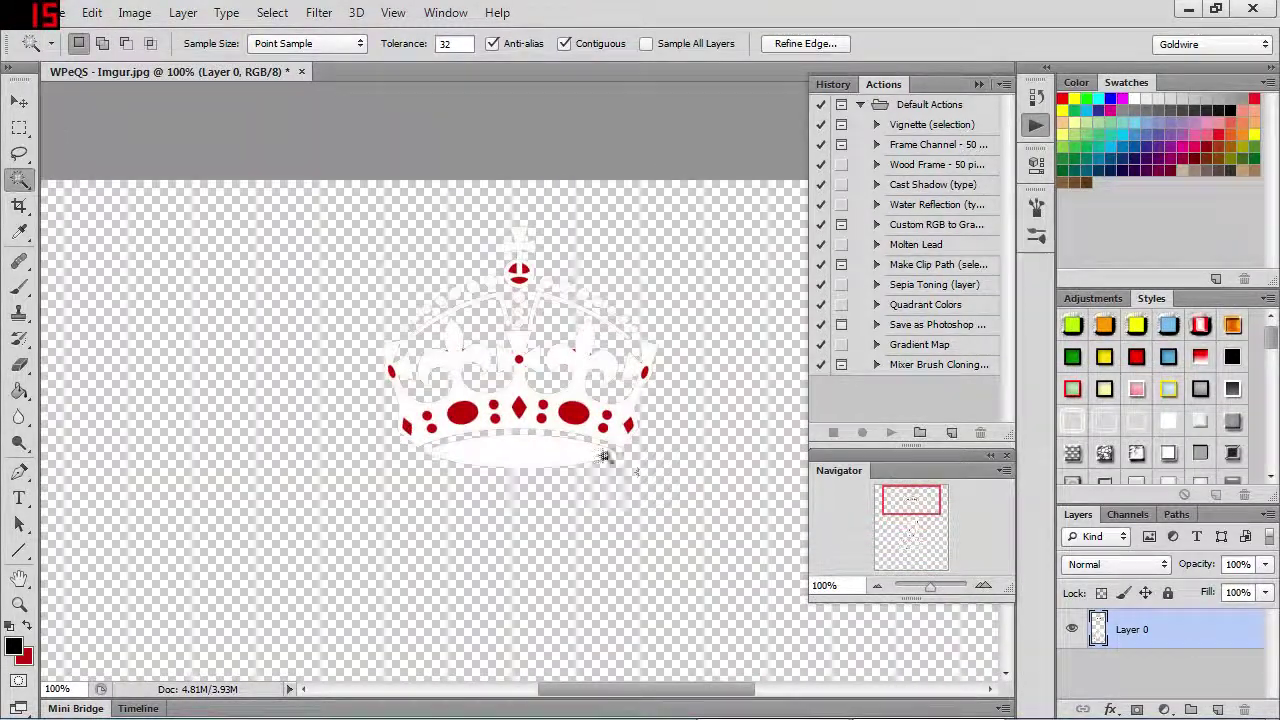
{"action": "key", "text": "shift"}
{"action": "left_click", "coordinate": [519, 407], "text": "shift"}
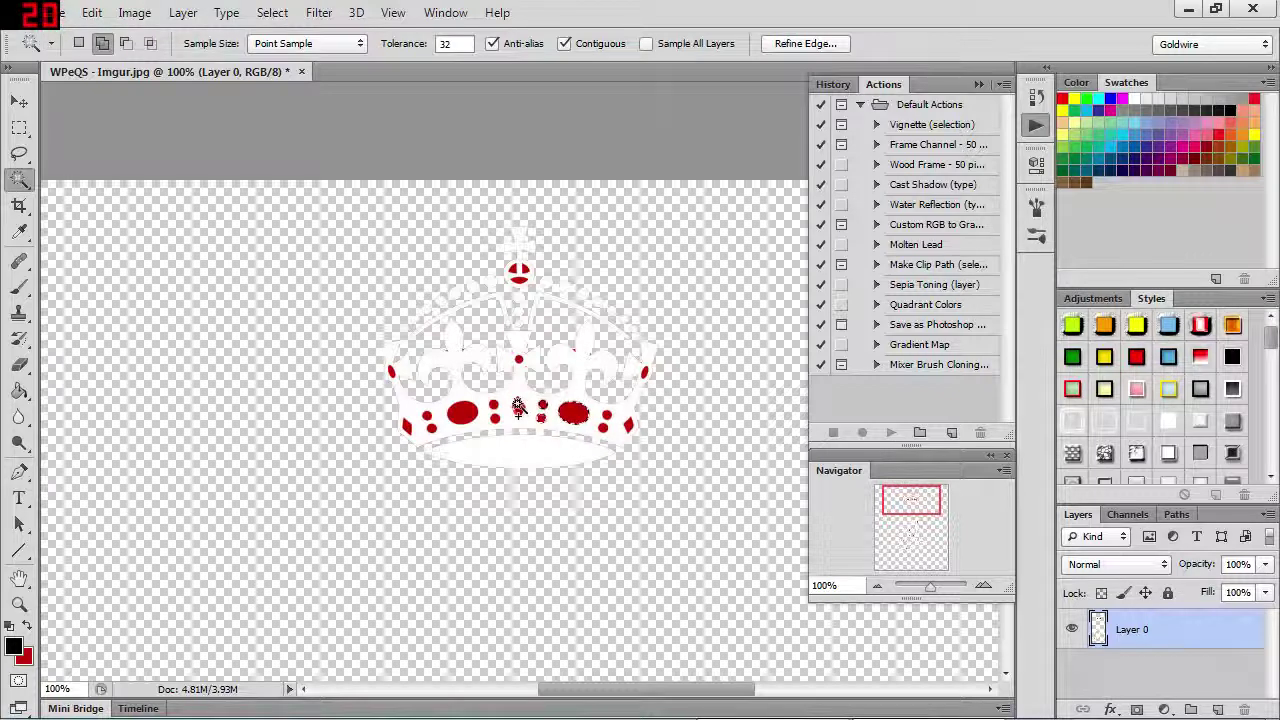
{"action": "left_click", "coordinate": [456, 416], "text": "shift"}
{"action": "left_click", "coordinate": [427, 418], "text": "shift"}
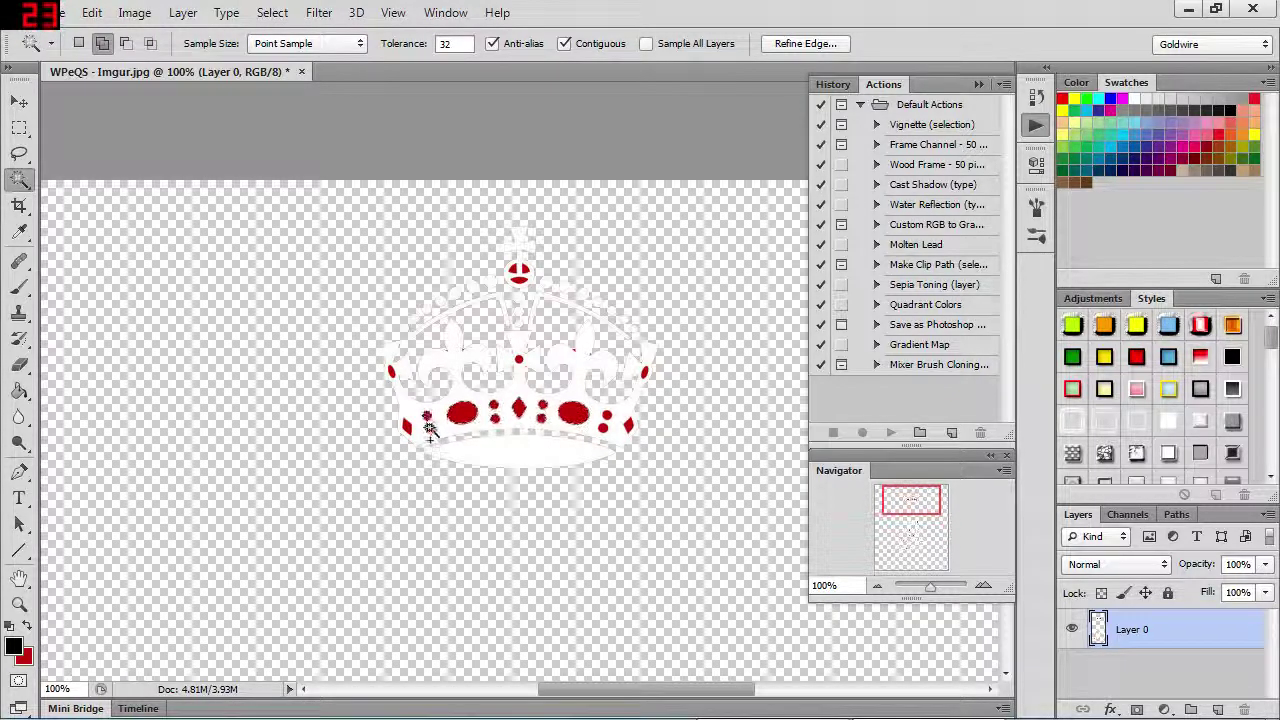
{"action": "left_click", "coordinate": [391, 372], "text": "shift"}
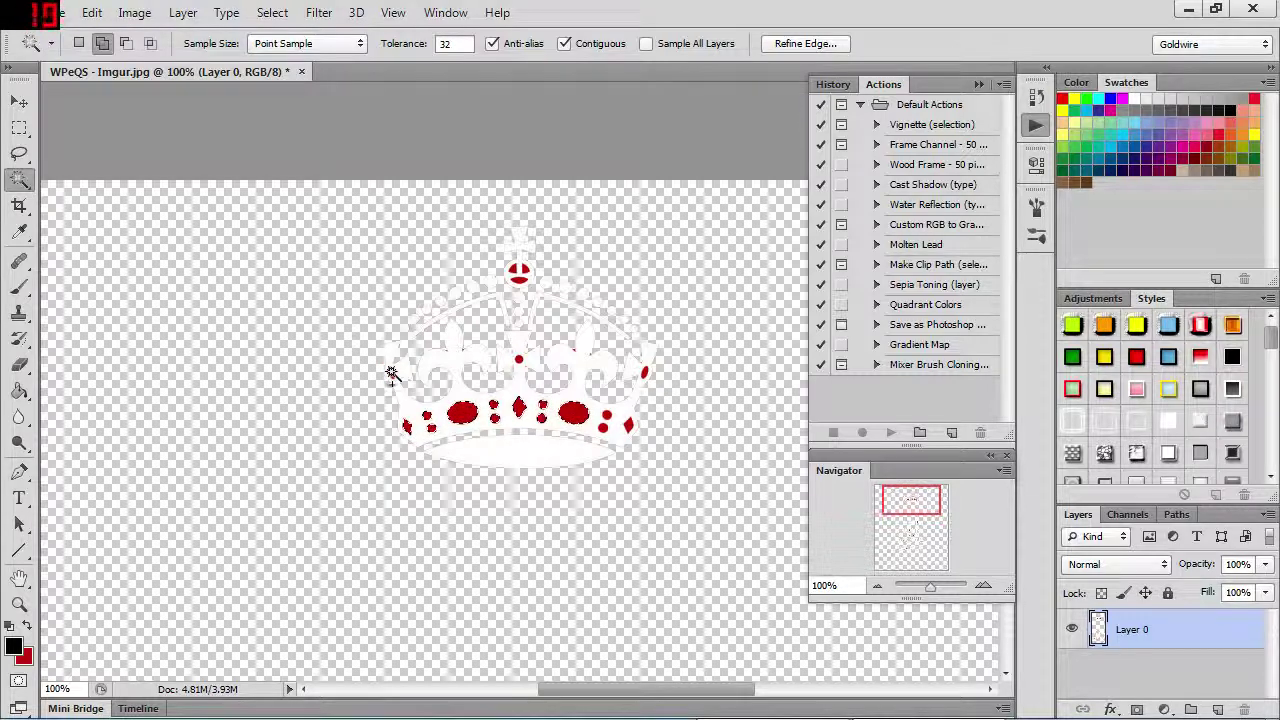
{"action": "left_click", "coordinate": [519, 271], "text": "shift"}
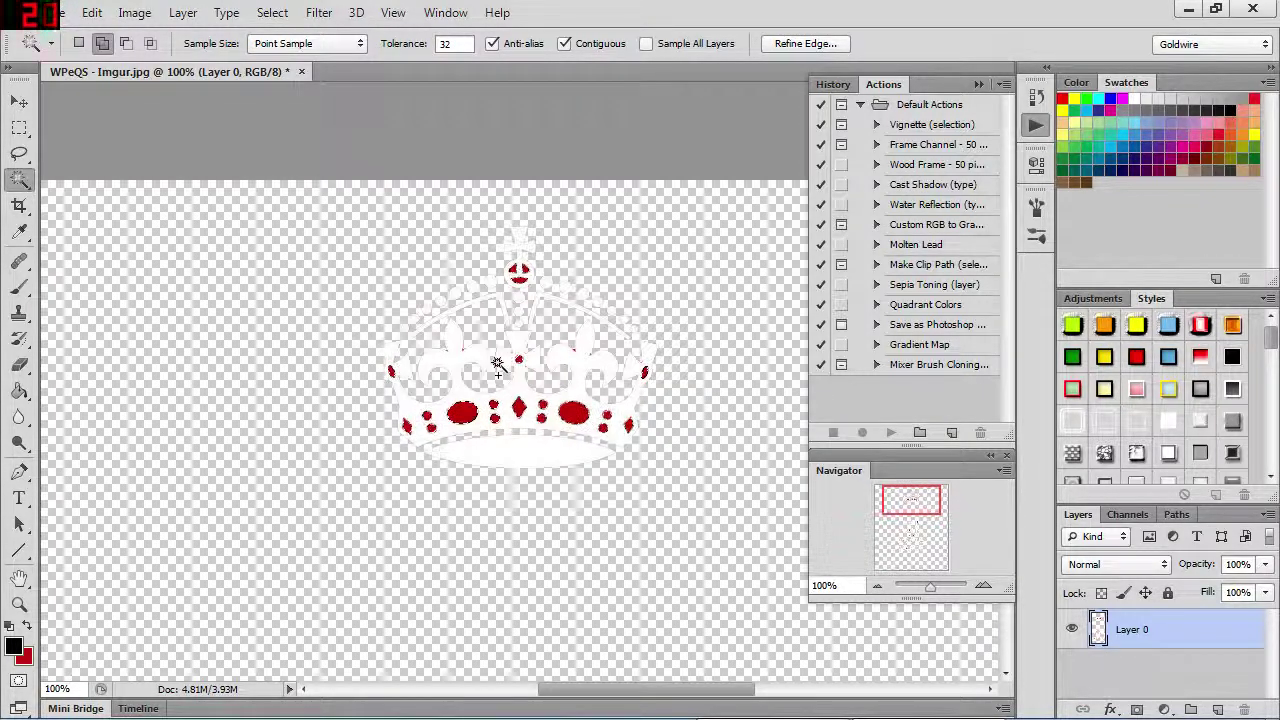
Delete the selected red areas from the crown and lettering, and clear the selection
{"action": "scroll", "coordinate": [640, 430], "scroll_direction": "down", "scroll_amount": 5}
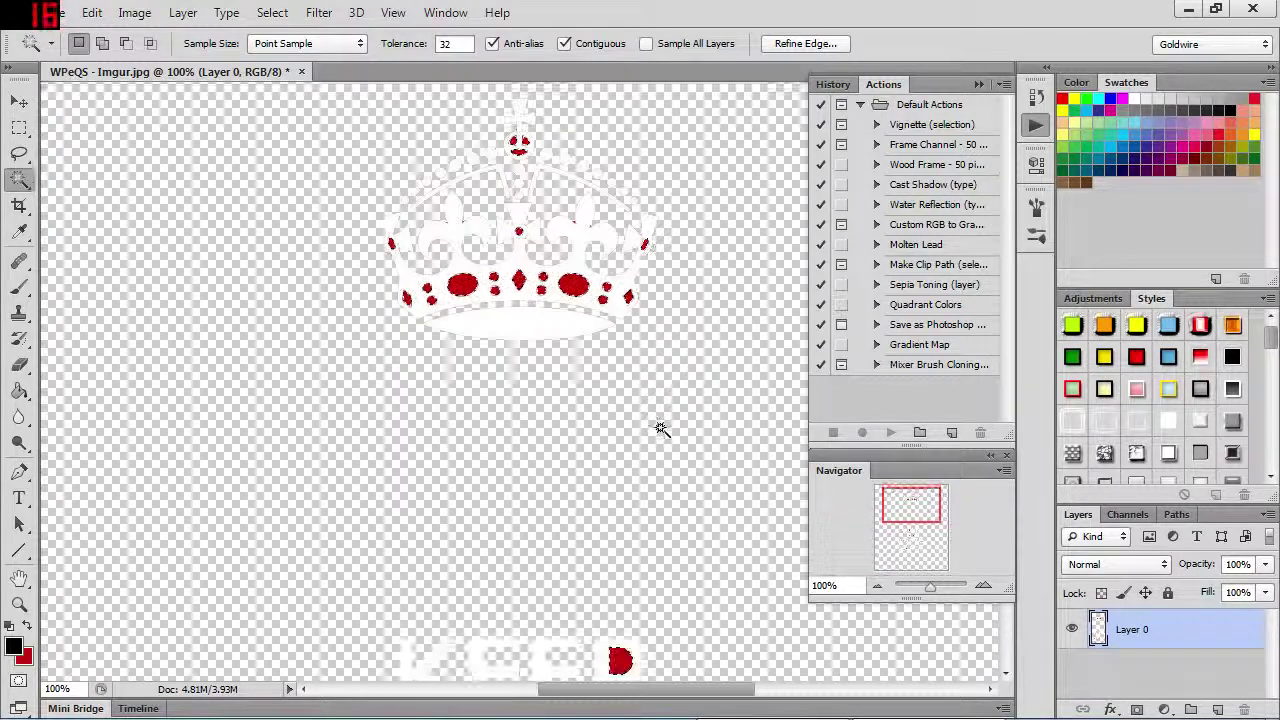
{"action": "scroll", "coordinate": [656, 432], "scroll_direction": "down", "scroll_amount": 8}
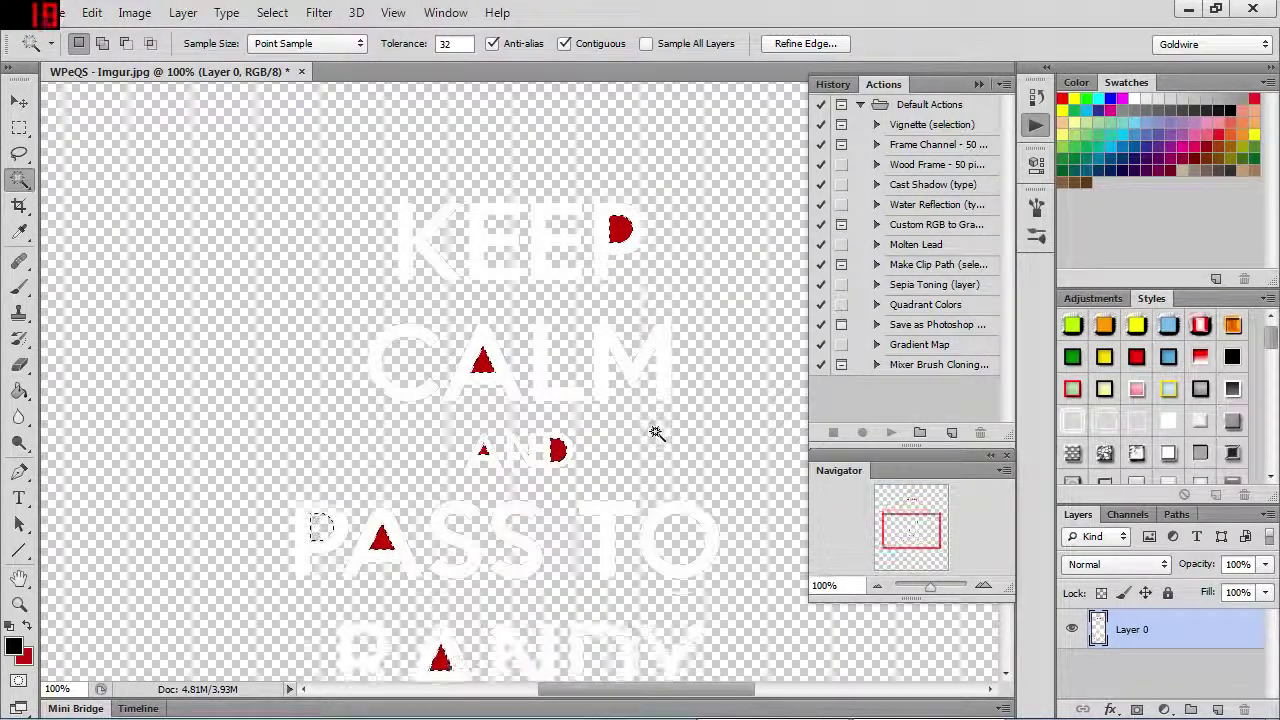
{"action": "scroll", "coordinate": [651, 434], "scroll_direction": "up", "scroll_amount": 9}
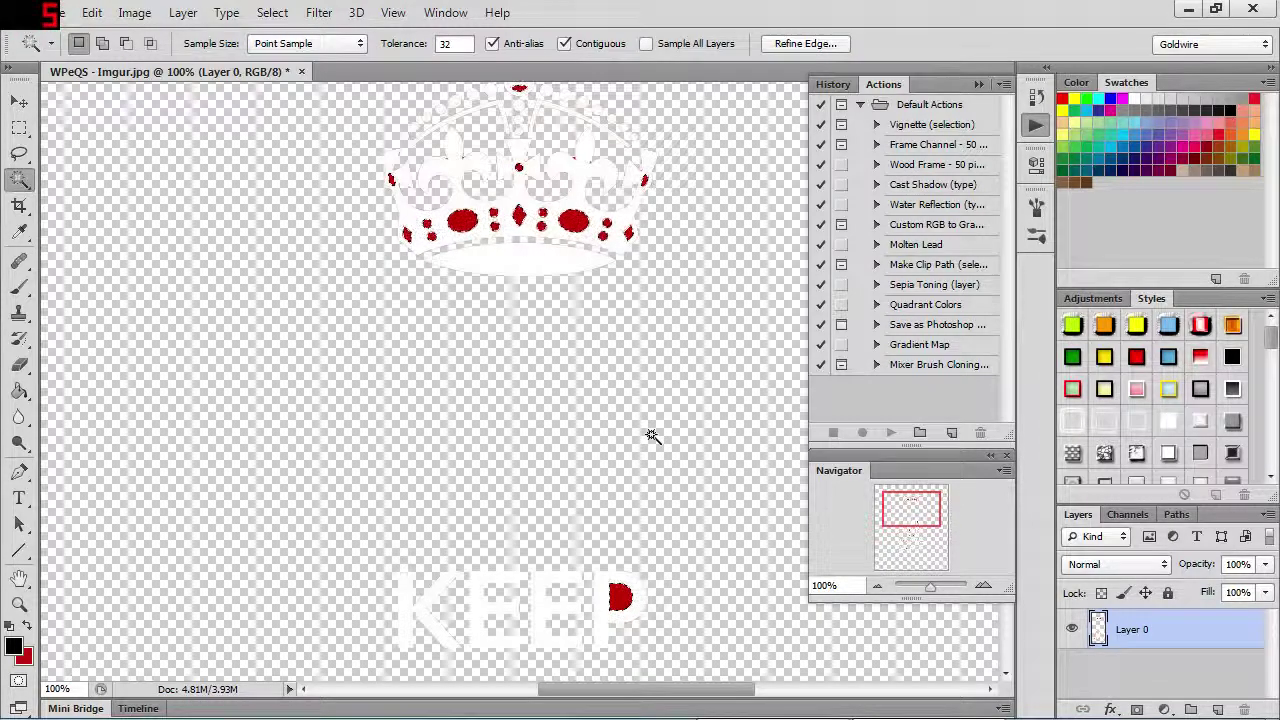
{"action": "key", "text": "Delete"}
{"action": "scroll", "coordinate": [650, 436], "scroll_direction": "down", "scroll_amount": 1}
{"action": "scroll", "coordinate": [650, 436], "scroll_direction": "up", "scroll_amount": 3}
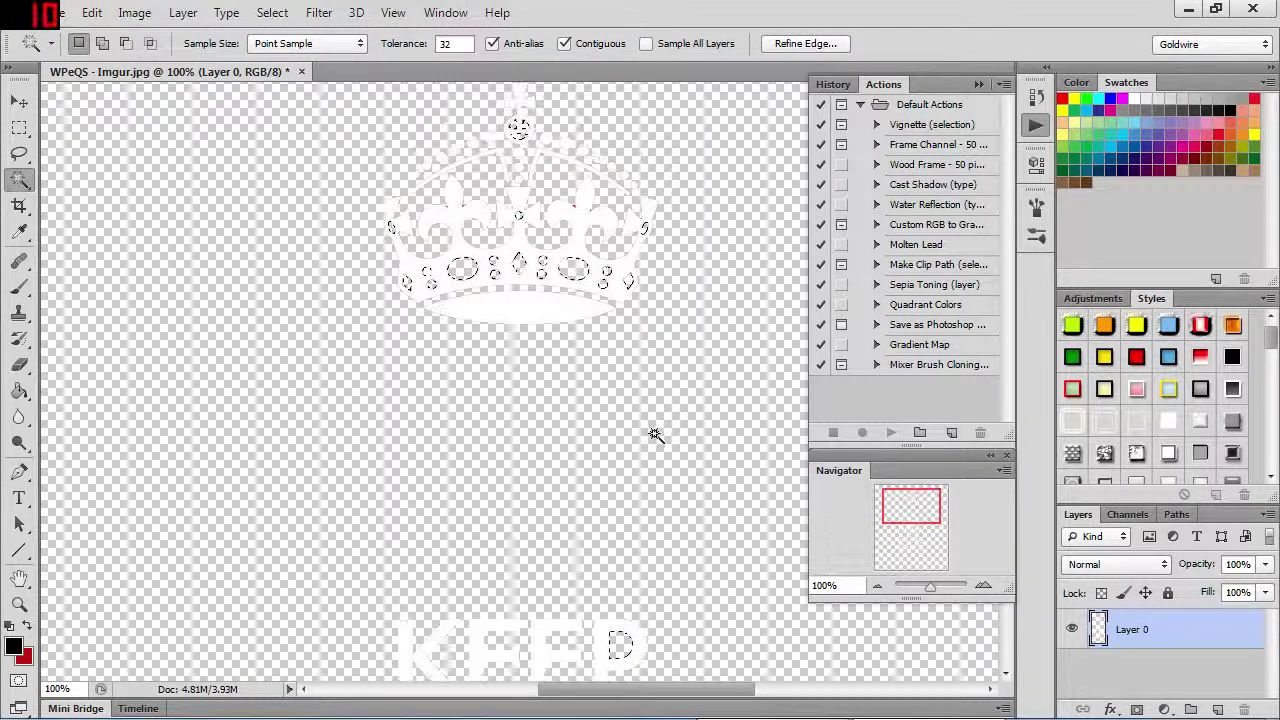
{"action": "scroll", "coordinate": [650, 436], "scroll_direction": "down", "scroll_amount": 2}
{"action": "scroll", "coordinate": [650, 436], "scroll_direction": "down", "scroll_amount": 9}
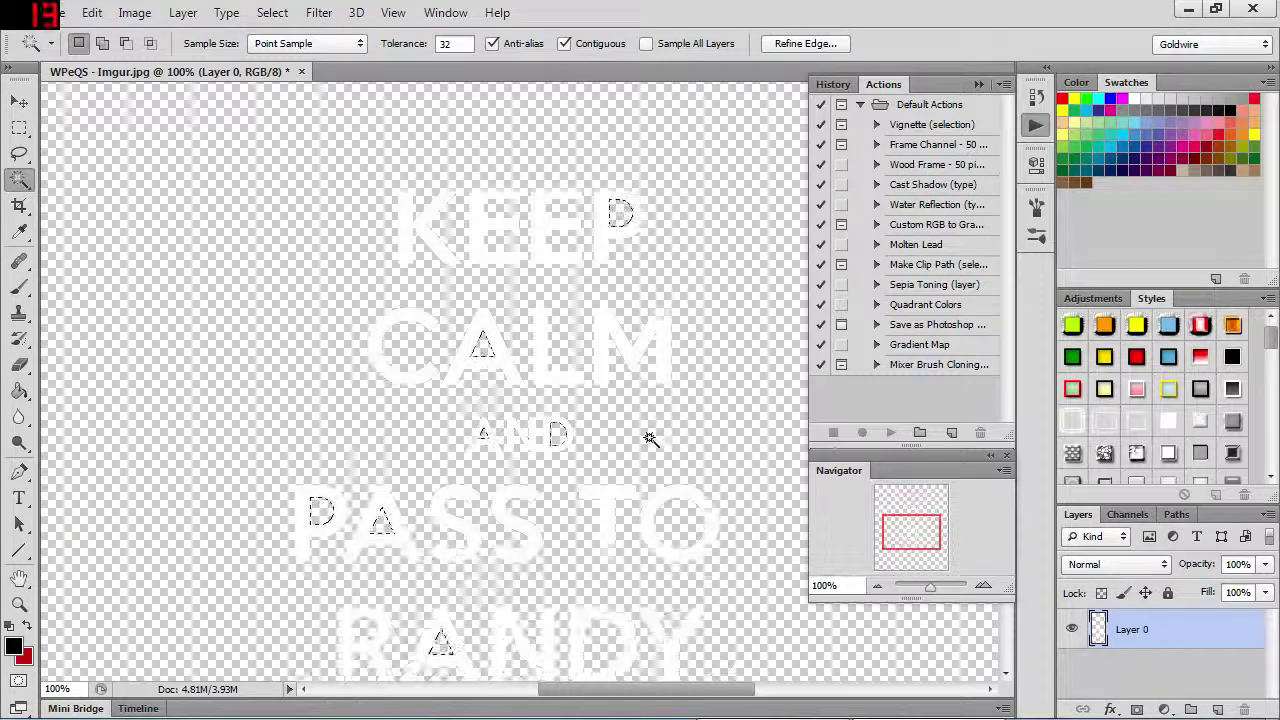
{"action": "scroll", "coordinate": [650, 438], "scroll_direction": "up", "scroll_amount": 3}
{"action": "scroll", "coordinate": [648, 438], "scroll_direction": "up", "scroll_amount": 10}
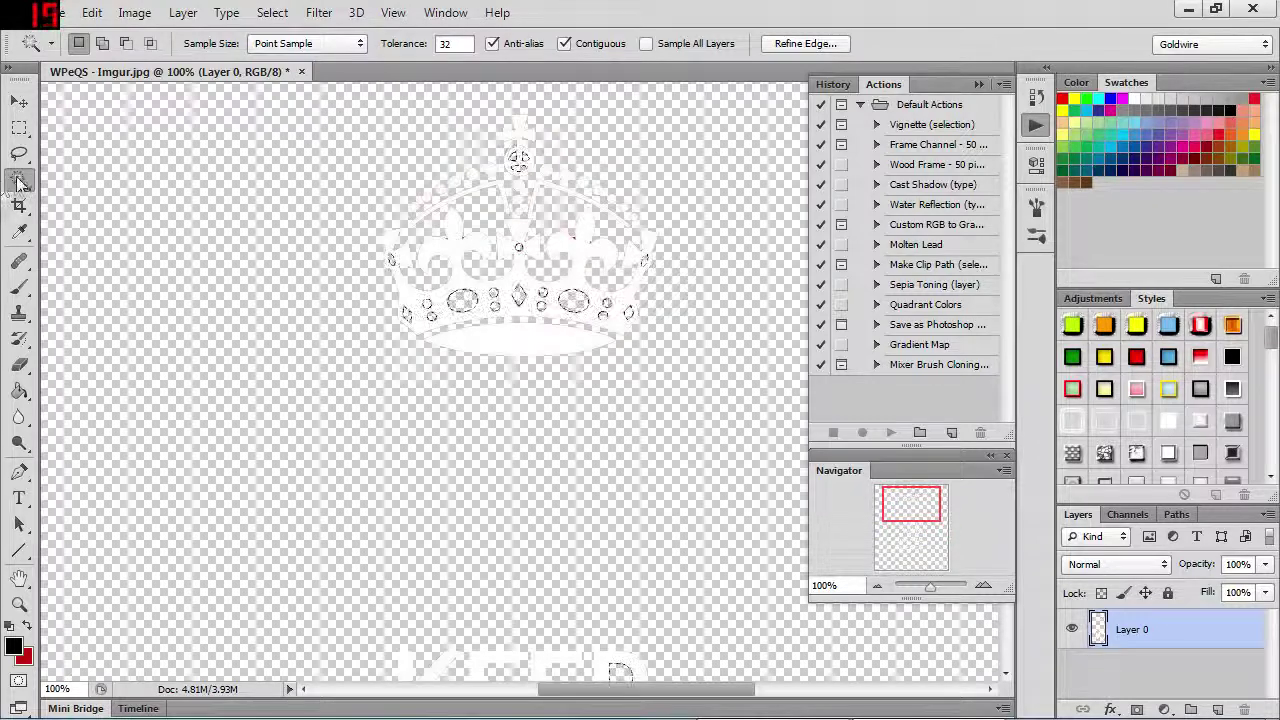
{"action": "scroll", "coordinate": [383, 230], "scroll_direction": "up", "scroll_amount": 4}
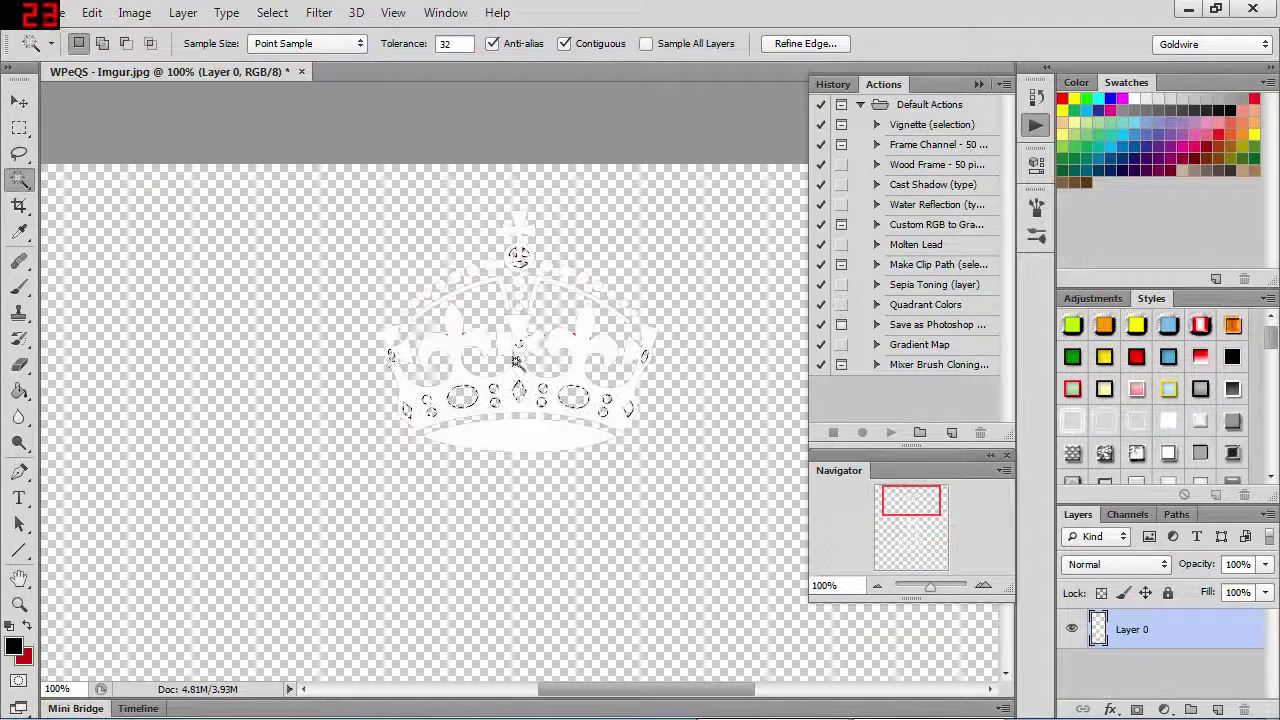
{"action": "left_click", "coordinate": [265, 133]}
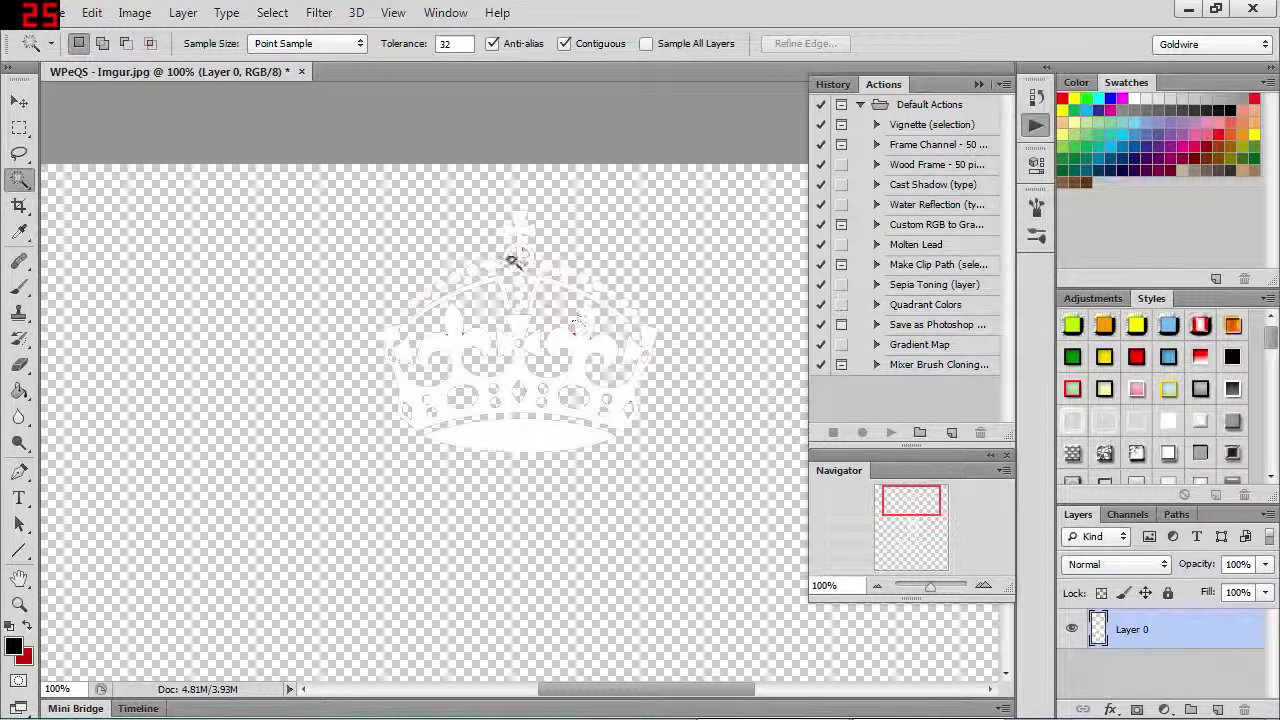
Apply a Hue/Saturation adjustment with Lightness +100 to Layer 0 to whiten the leftover red edges
{"action": "scroll", "coordinate": [557, 371], "scroll_direction": "down", "scroll_amount": 5}
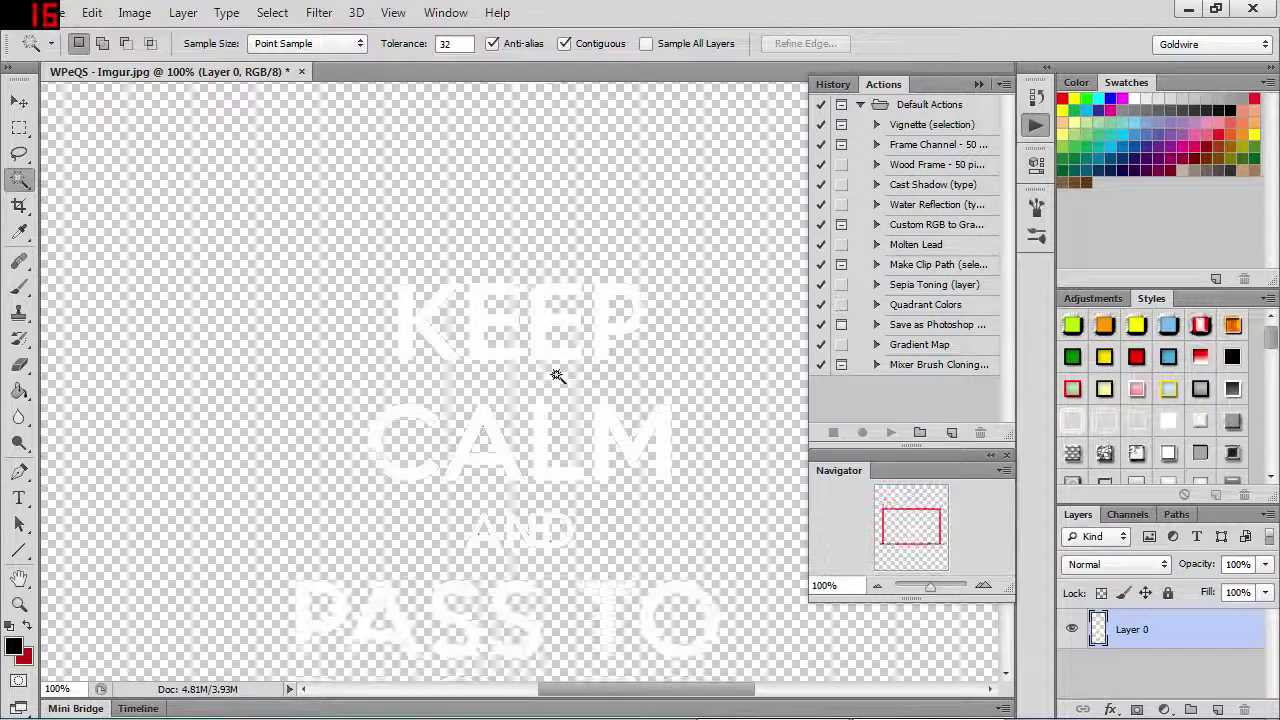
{"action": "scroll", "coordinate": [501, 497], "scroll_direction": "up", "scroll_amount": 3}
{"action": "scroll", "coordinate": [501, 497], "scroll_direction": "up", "scroll_amount": 3}
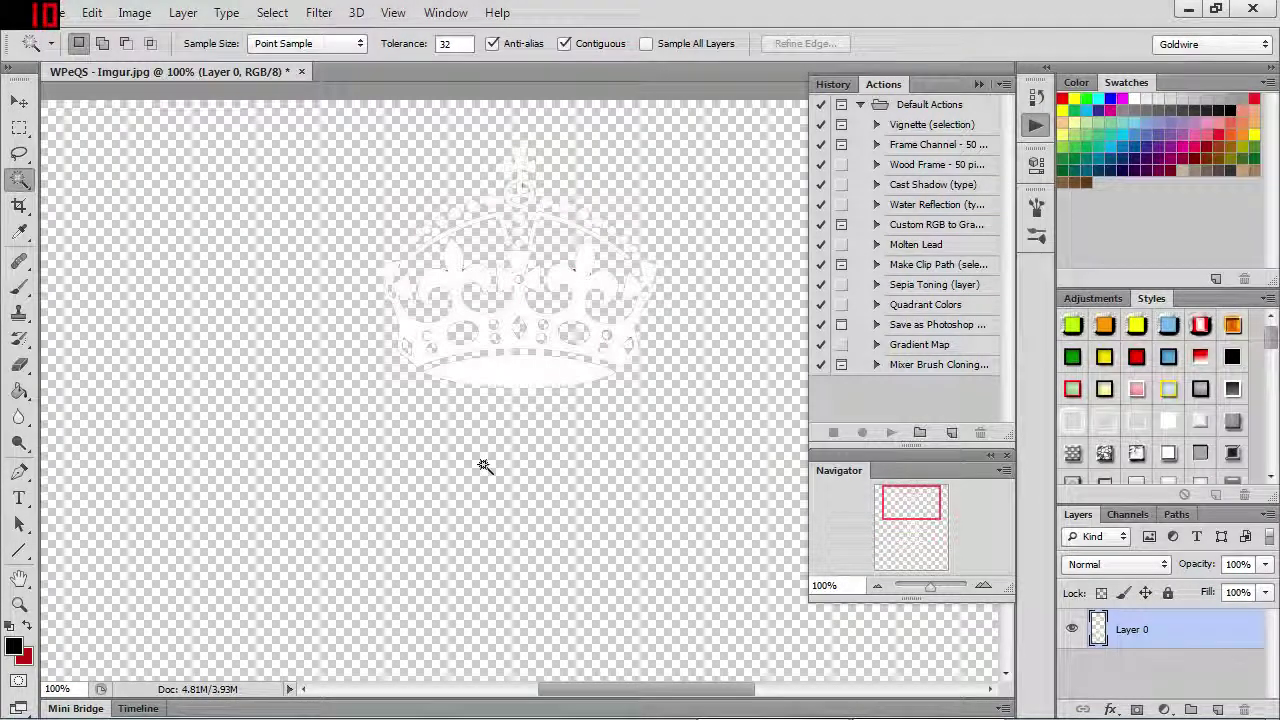
{"action": "scroll", "coordinate": [503, 449], "scroll_direction": "up", "scroll_amount": 2}
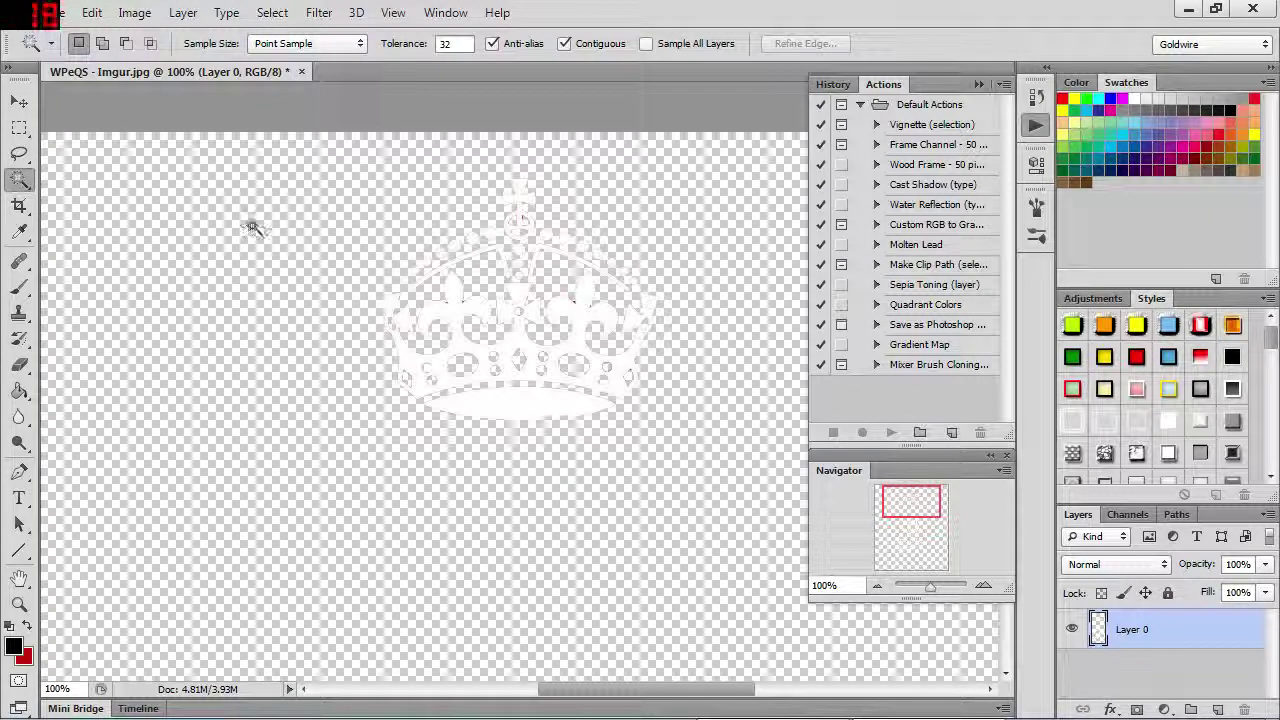
{"action": "left_click", "coordinate": [134, 12]}
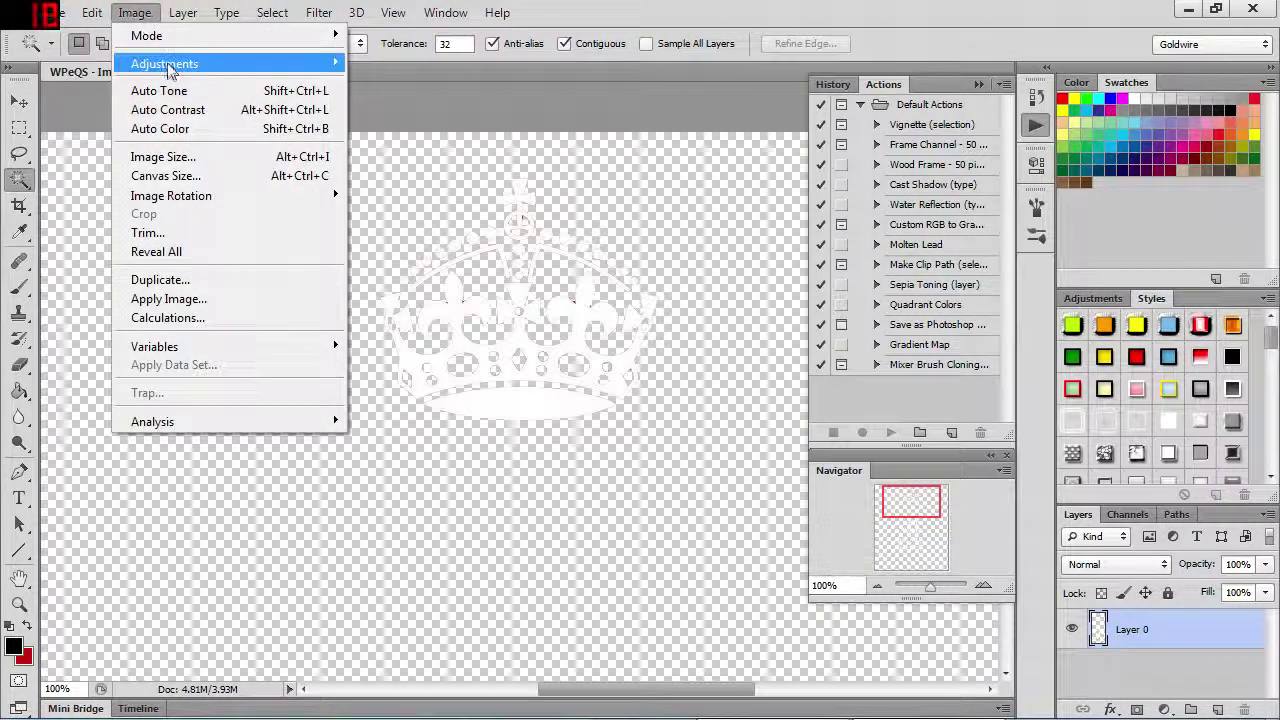
{"action": "mouse_move", "coordinate": [167, 66]}
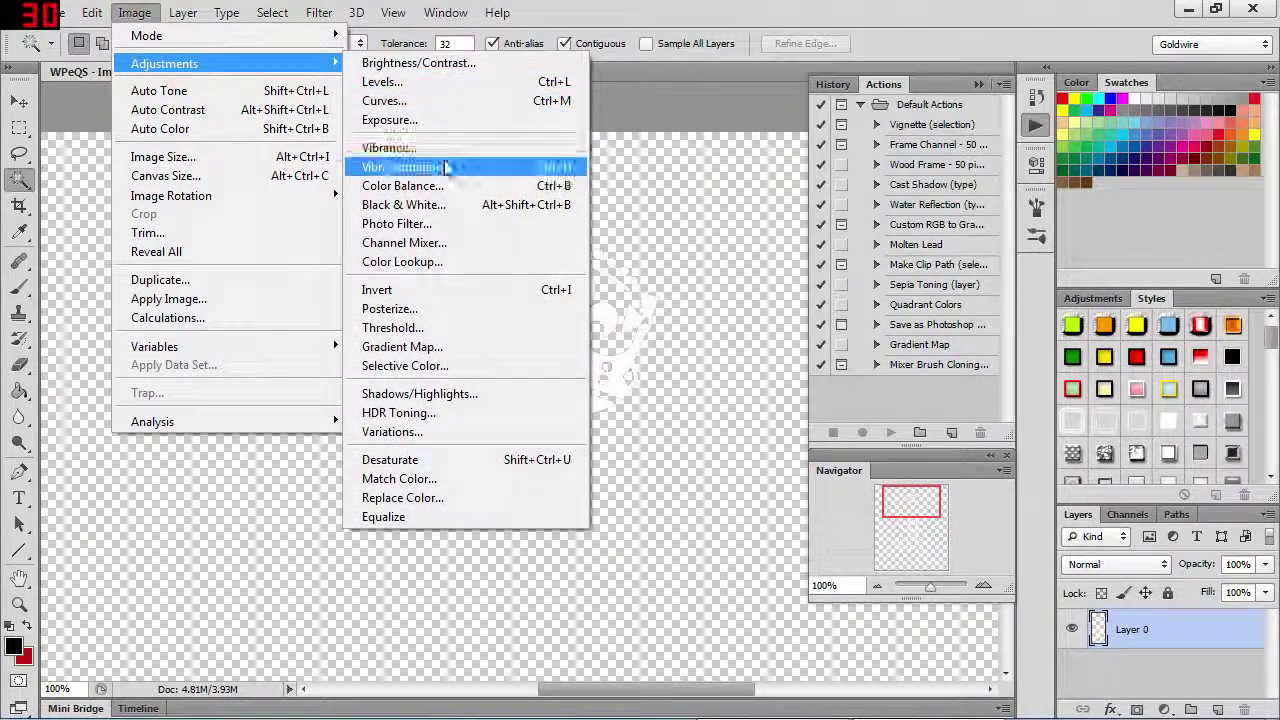
{"action": "left_click", "coordinate": [447, 175]}
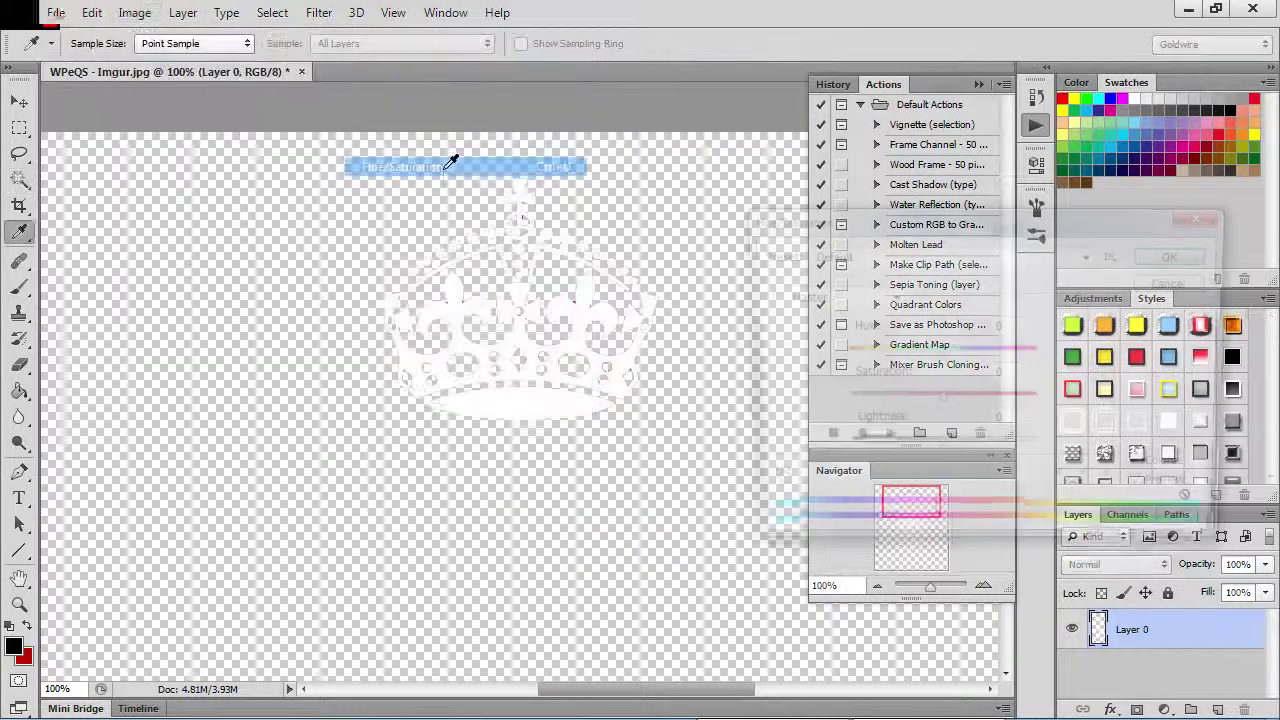
{"action": "left_click_drag", "start_coordinate": [886, 225], "coordinate": [855, 85]}
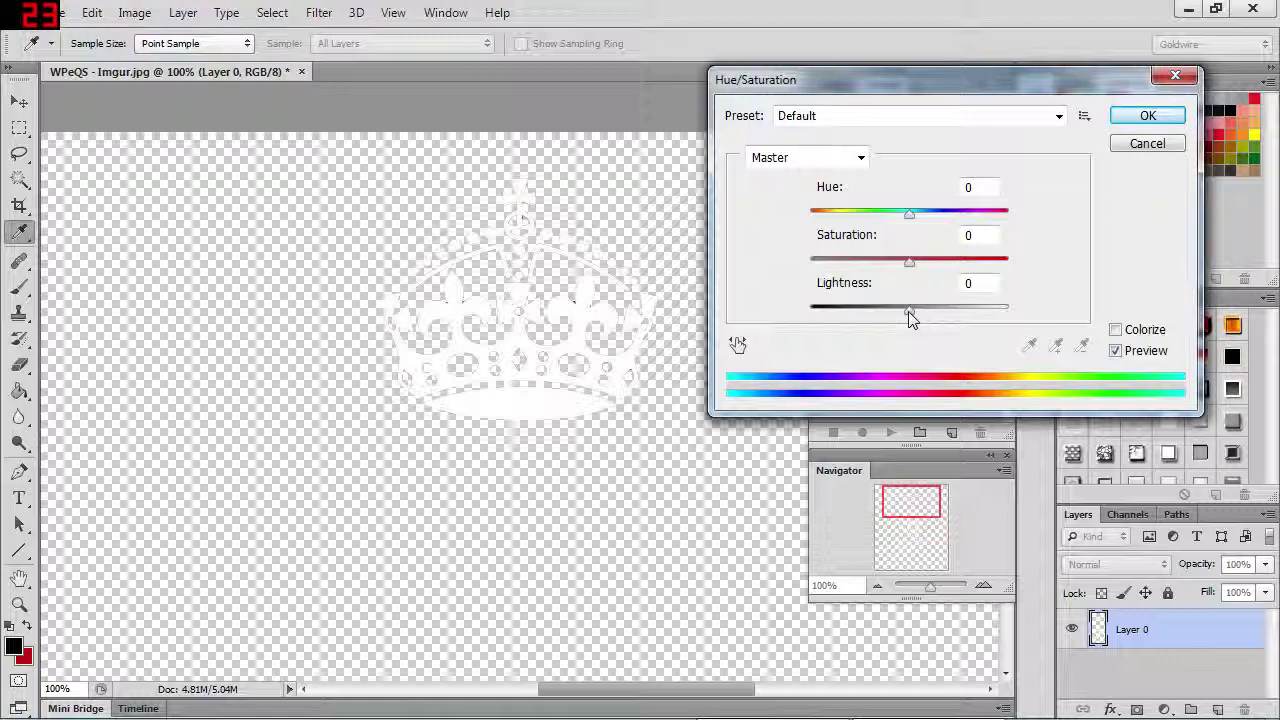
{"action": "left_click_drag", "start_coordinate": [908, 310], "coordinate": [1144, 300]}
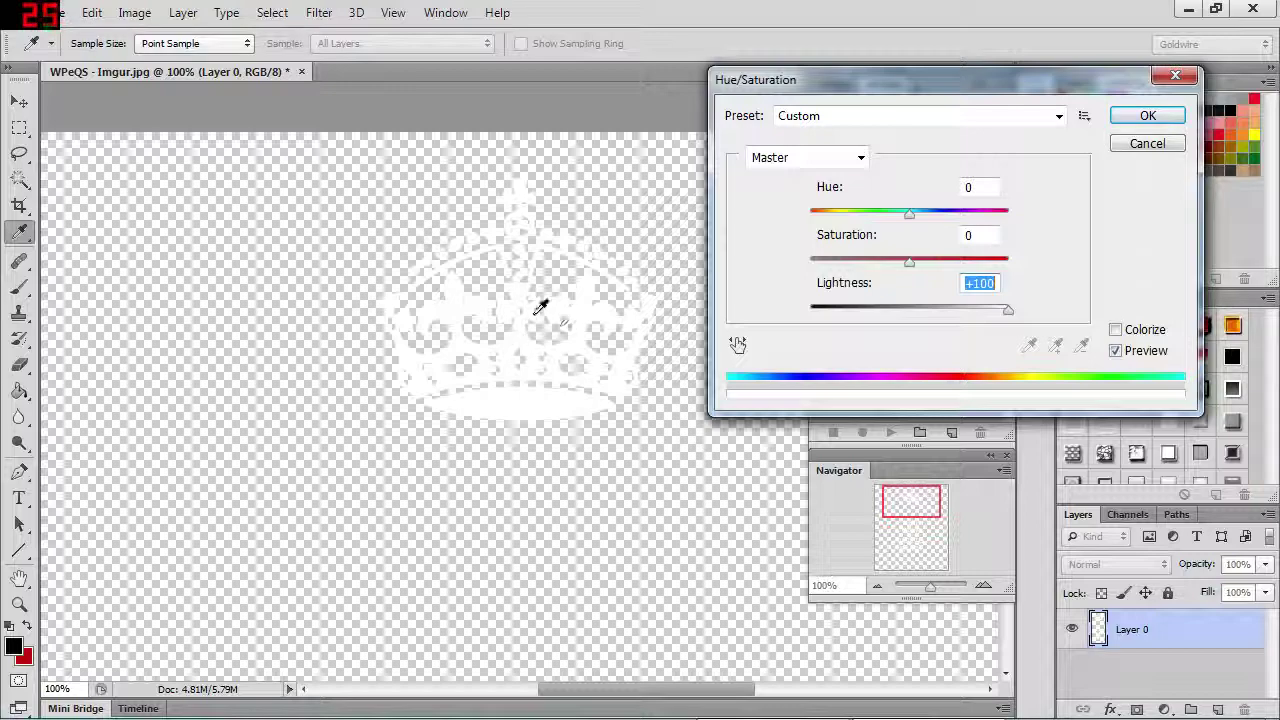
{"action": "left_click", "coordinate": [1128, 118]}
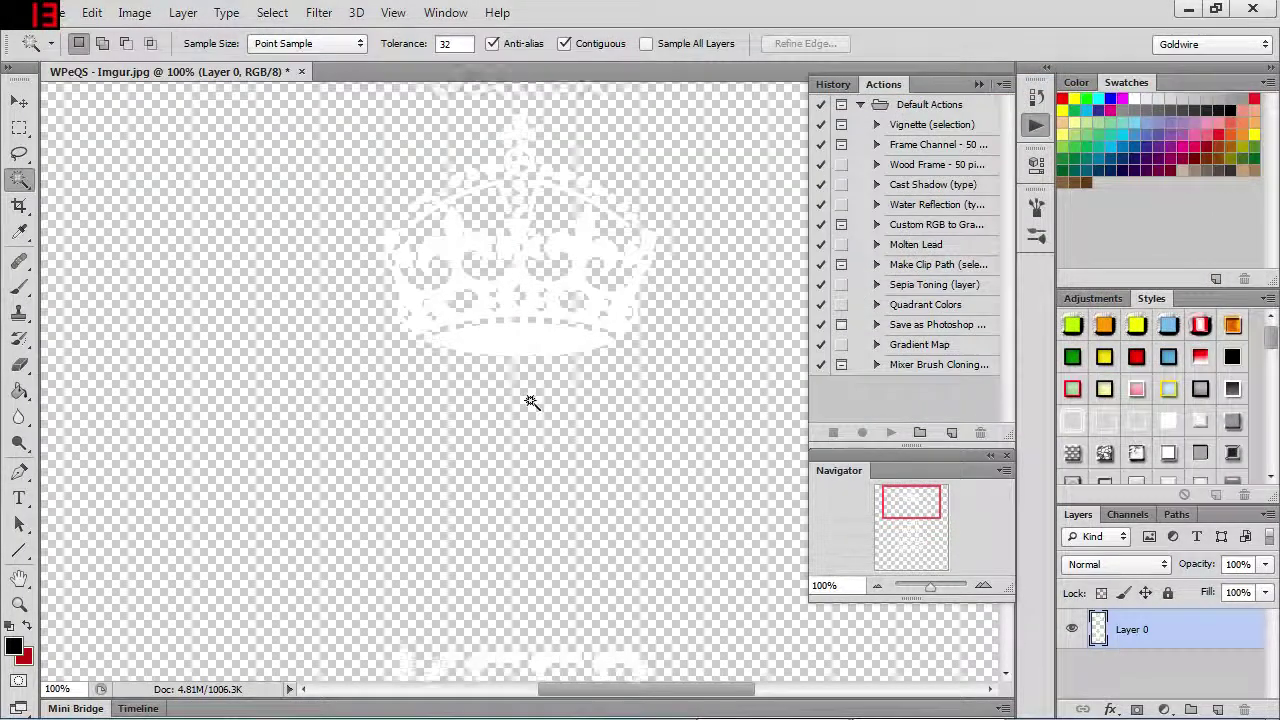
Add a new layer named Layer 1 beneath Layer 0 and fill it with black using the Paint Bucket
{"action": "scroll", "coordinate": [528, 400], "scroll_direction": "down", "scroll_amount": 3}
{"action": "scroll", "coordinate": [528, 400], "scroll_direction": "down", "scroll_amount": 5}
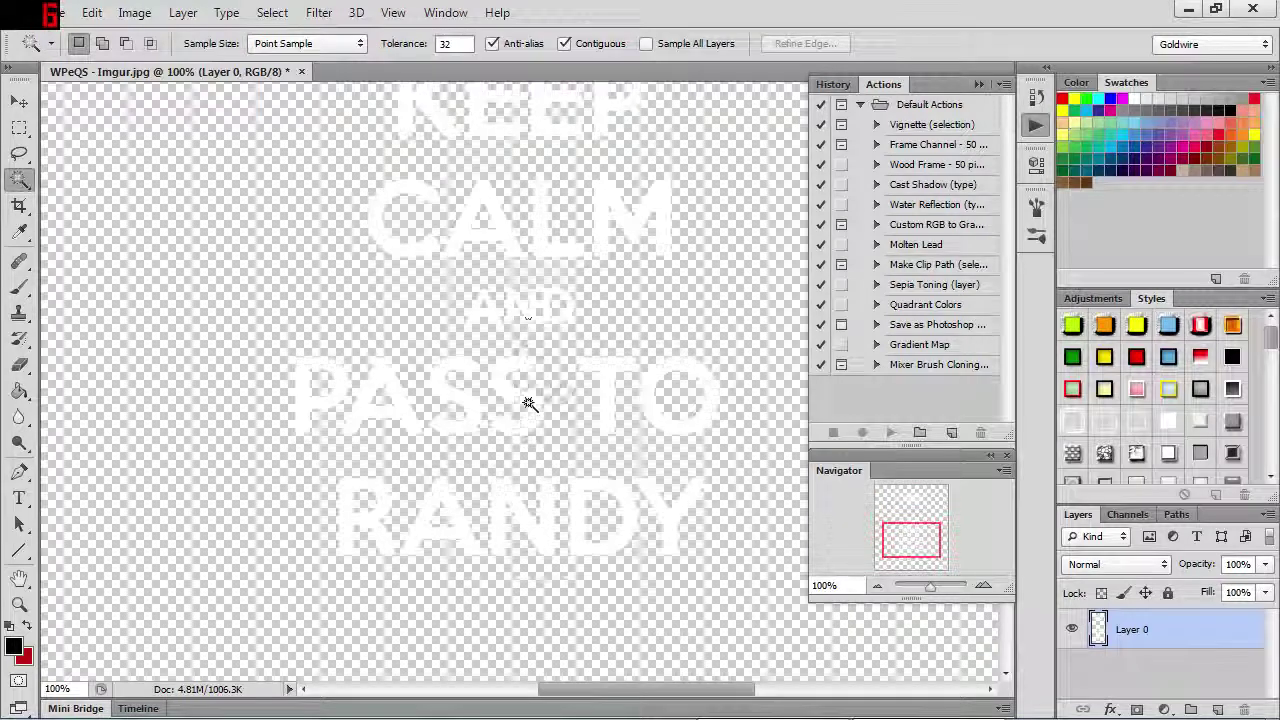
{"action": "left_click", "coordinate": [878, 584]}
{"action": "left_click", "coordinate": [878, 584]}
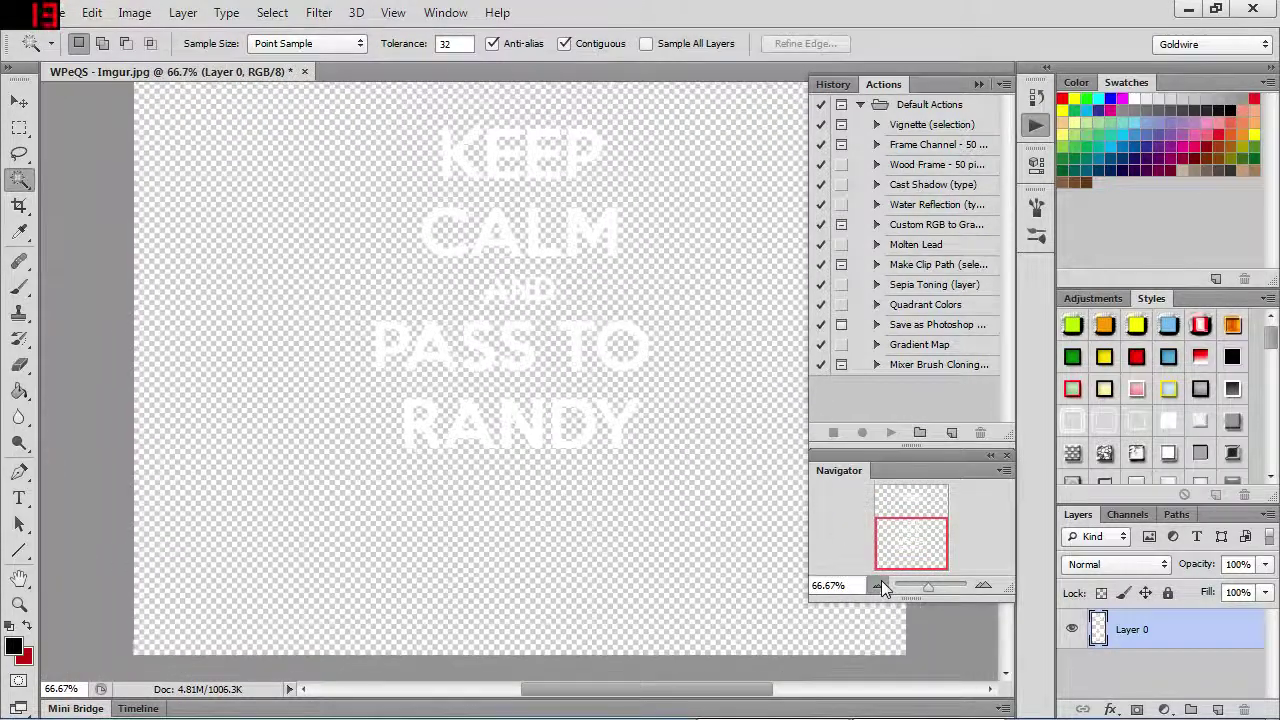
{"action": "left_click", "coordinate": [878, 584]}
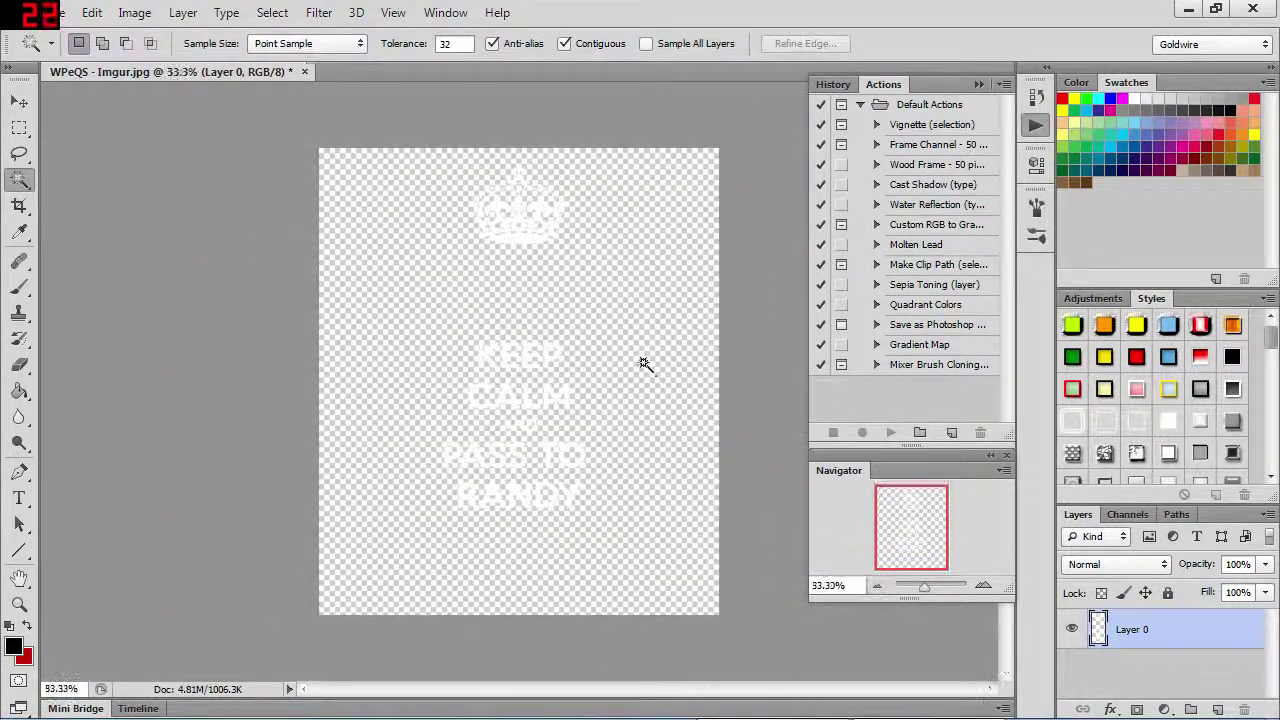
{"action": "left_click", "coordinate": [182, 13]}
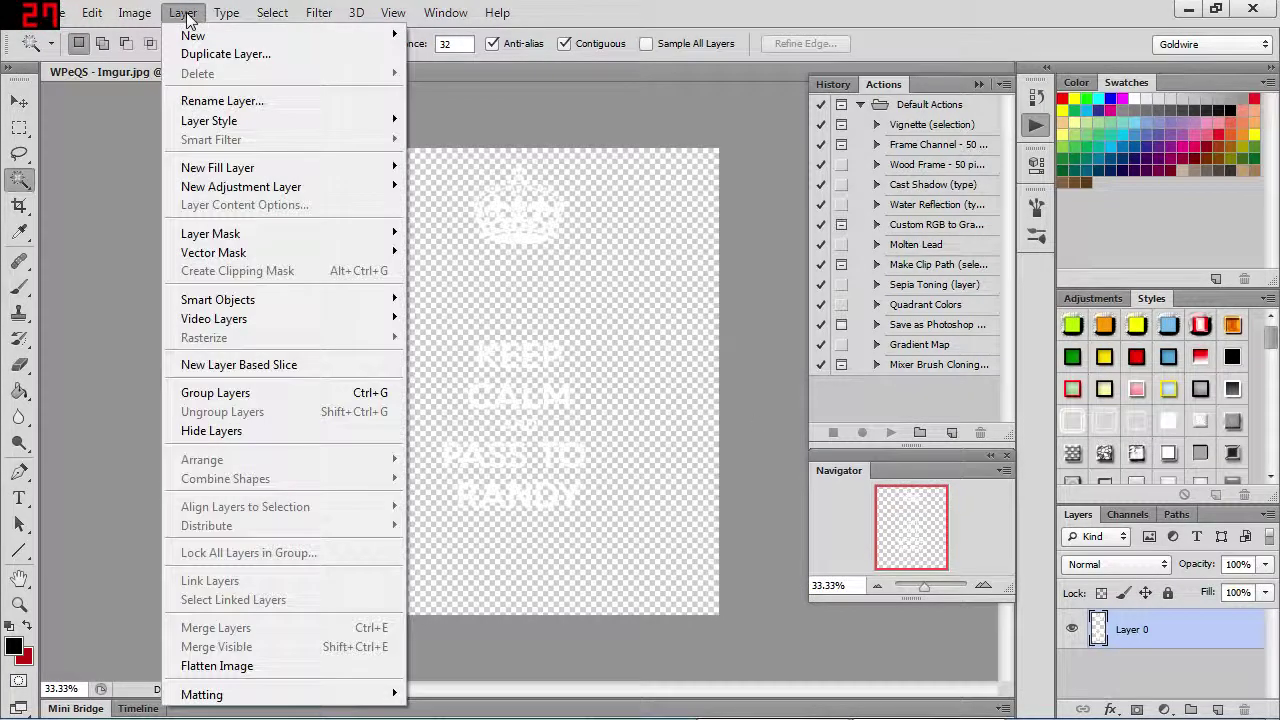
{"action": "mouse_move", "coordinate": [193, 38]}
{"action": "left_click", "coordinate": [432, 37]}
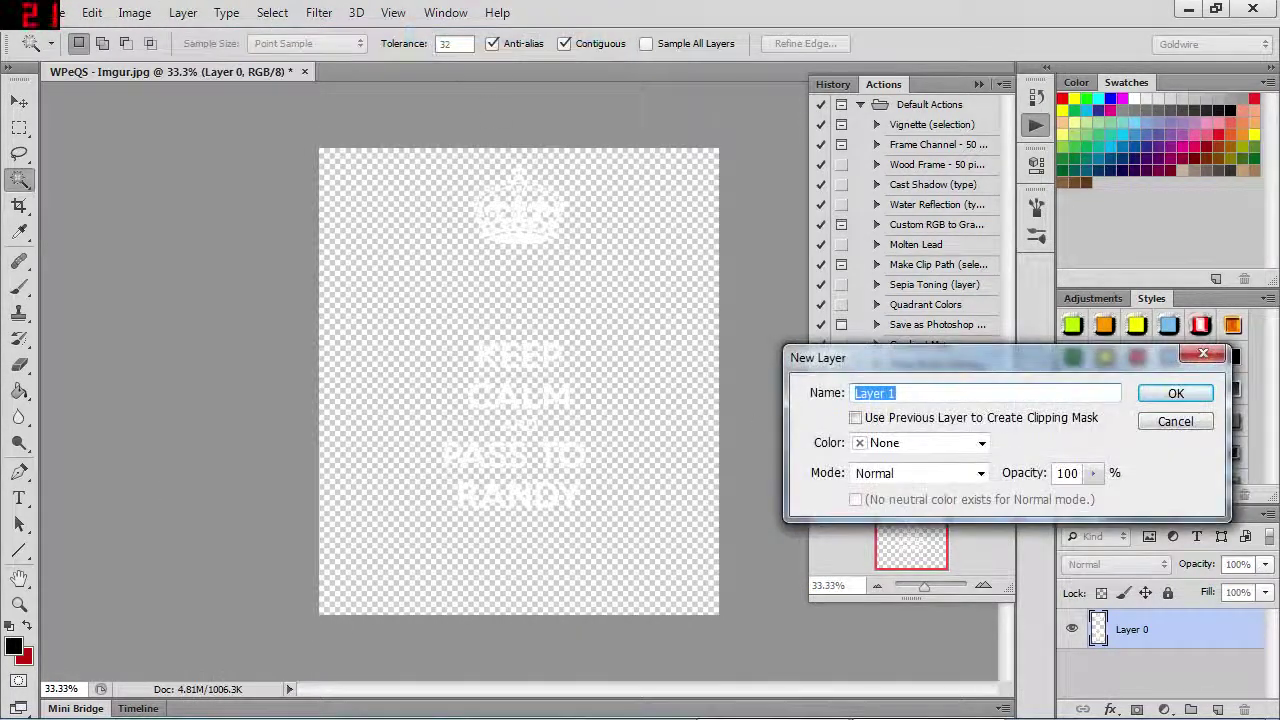
{"action": "left_click", "coordinate": [1176, 394]}
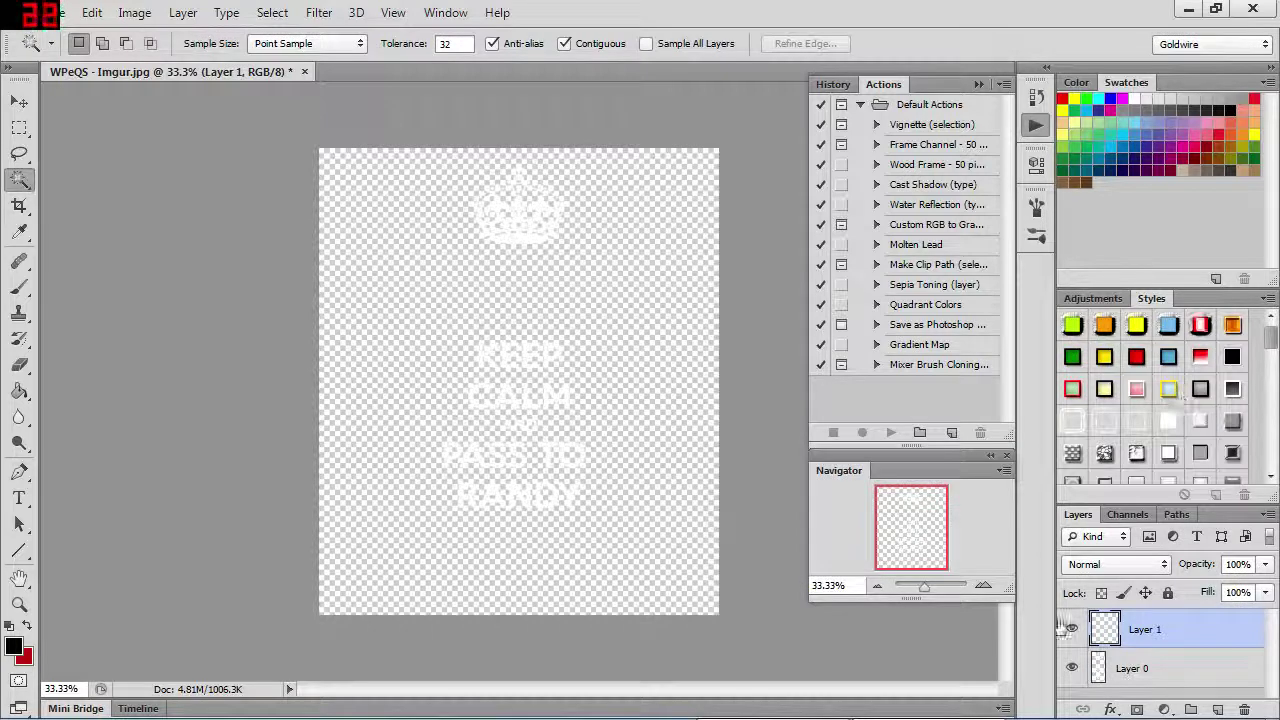
{"action": "left_click_drag", "start_coordinate": [1176, 630], "coordinate": [1162, 688]}
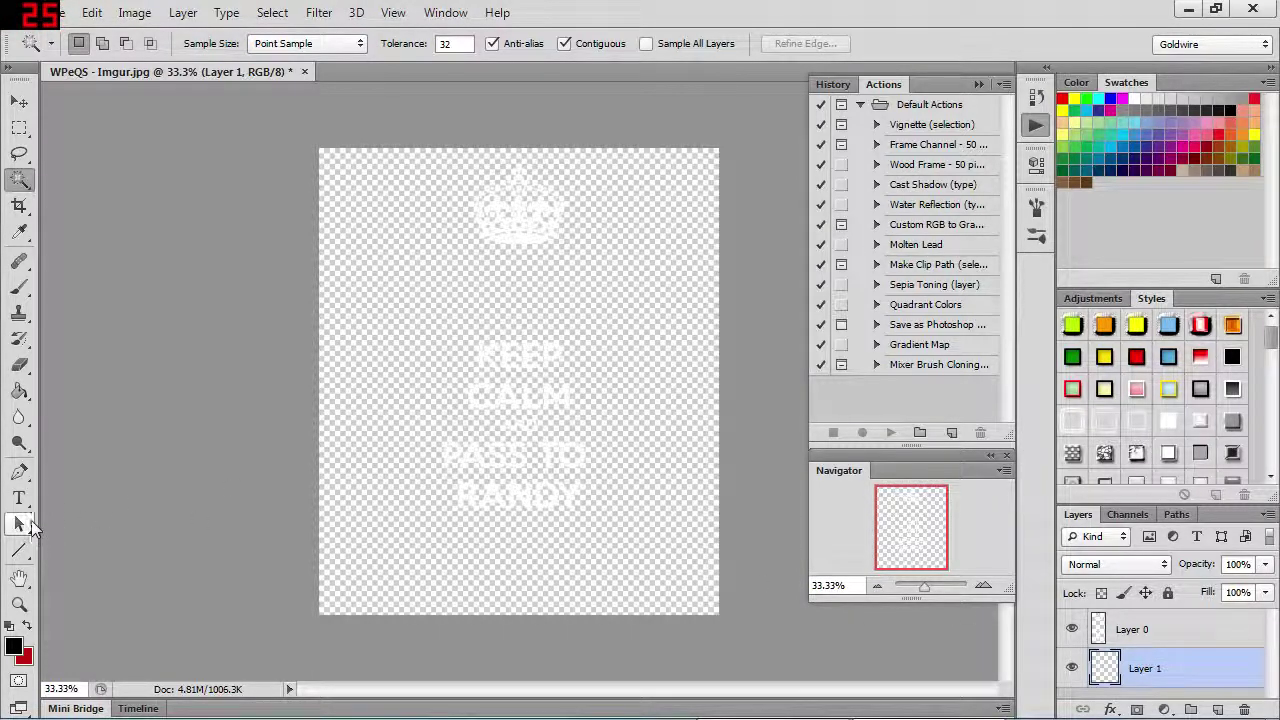
{"action": "left_click", "coordinate": [19, 390]}
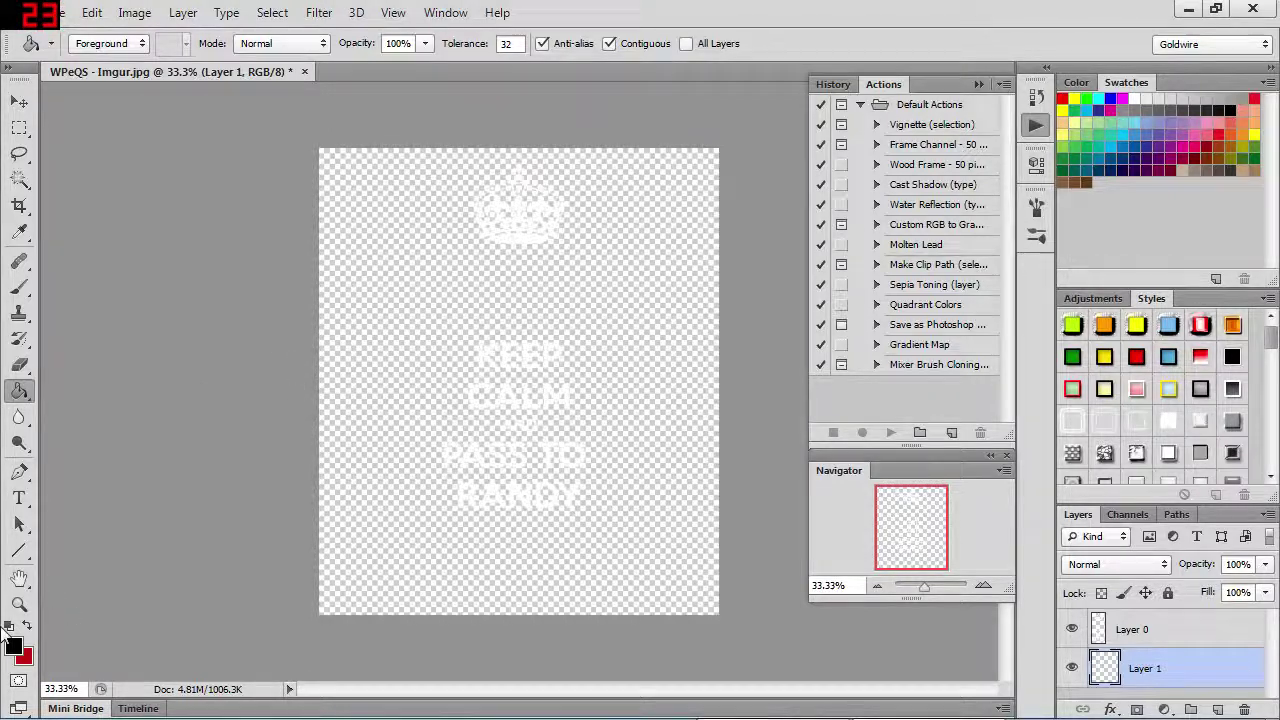
{"action": "left_click", "coordinate": [577, 546]}
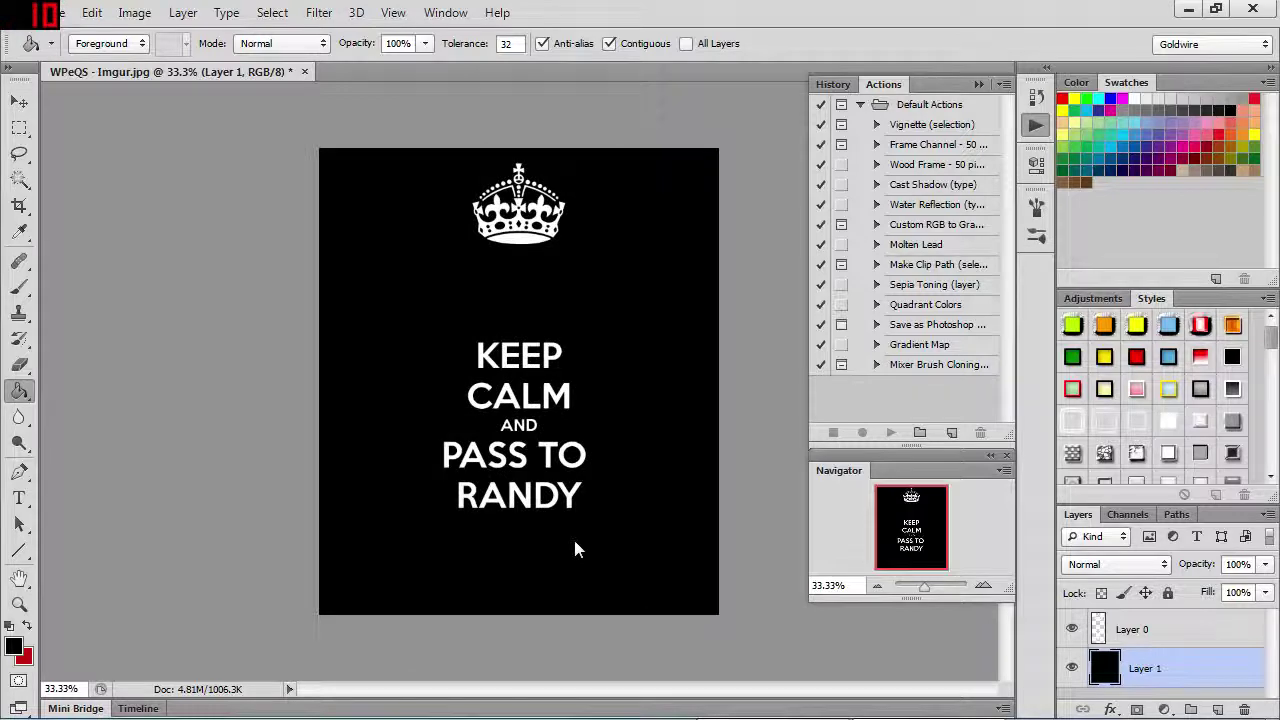
Examine the edges of the white lettering and the crown up close against the black backdrop
{"action": "left_click", "coordinate": [977, 586]}
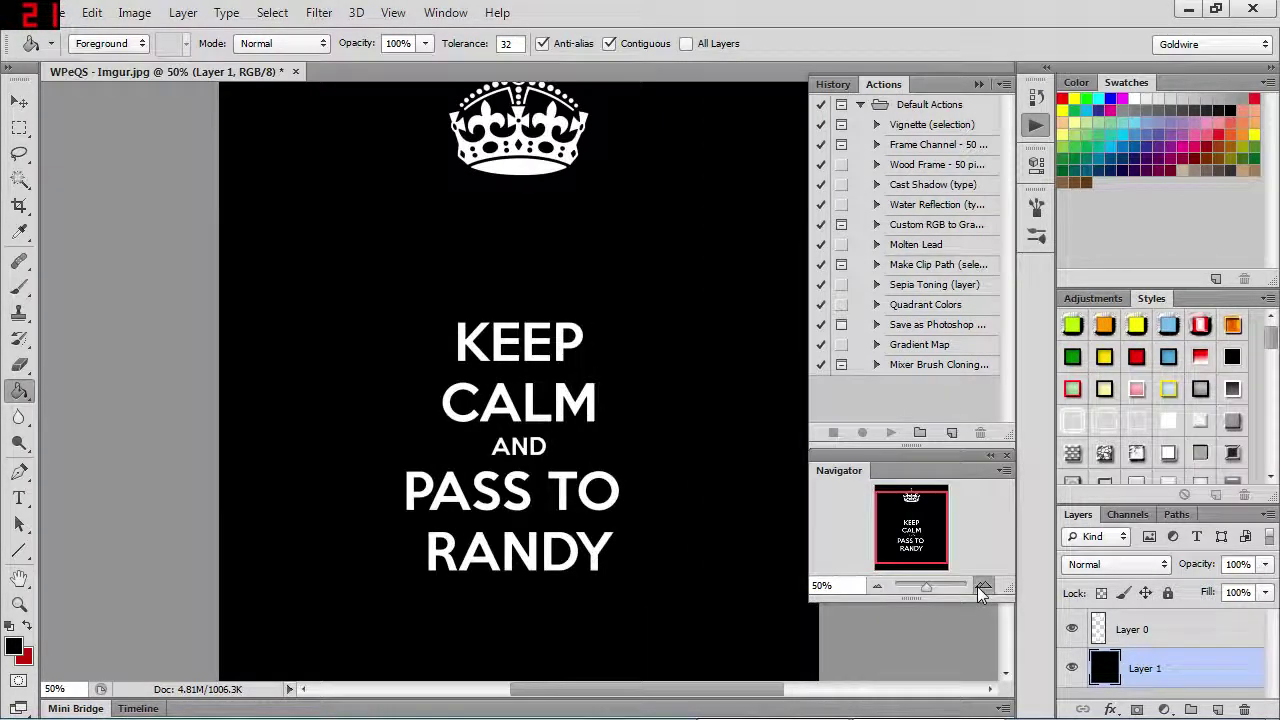
{"action": "left_click", "coordinate": [977, 586]}
{"action": "left_click", "coordinate": [977, 586]}
{"action": "left_click", "coordinate": [977, 586]}
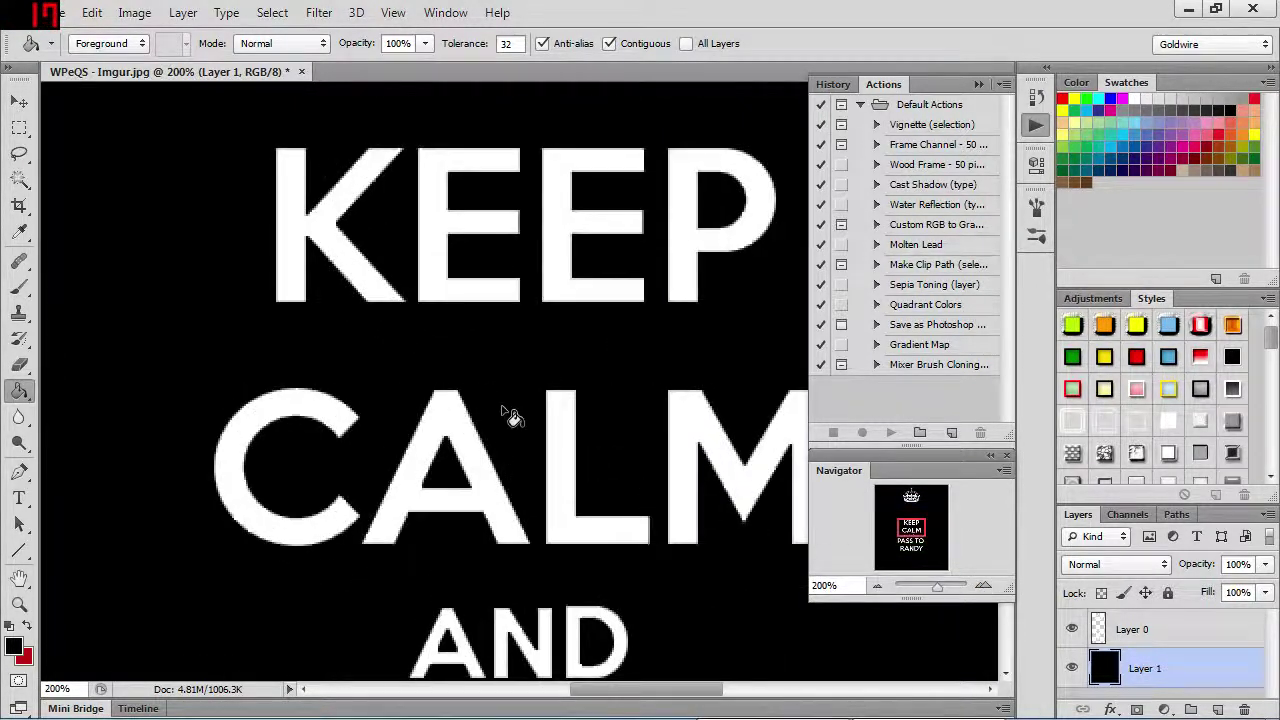
{"action": "left_click", "coordinate": [877, 586]}
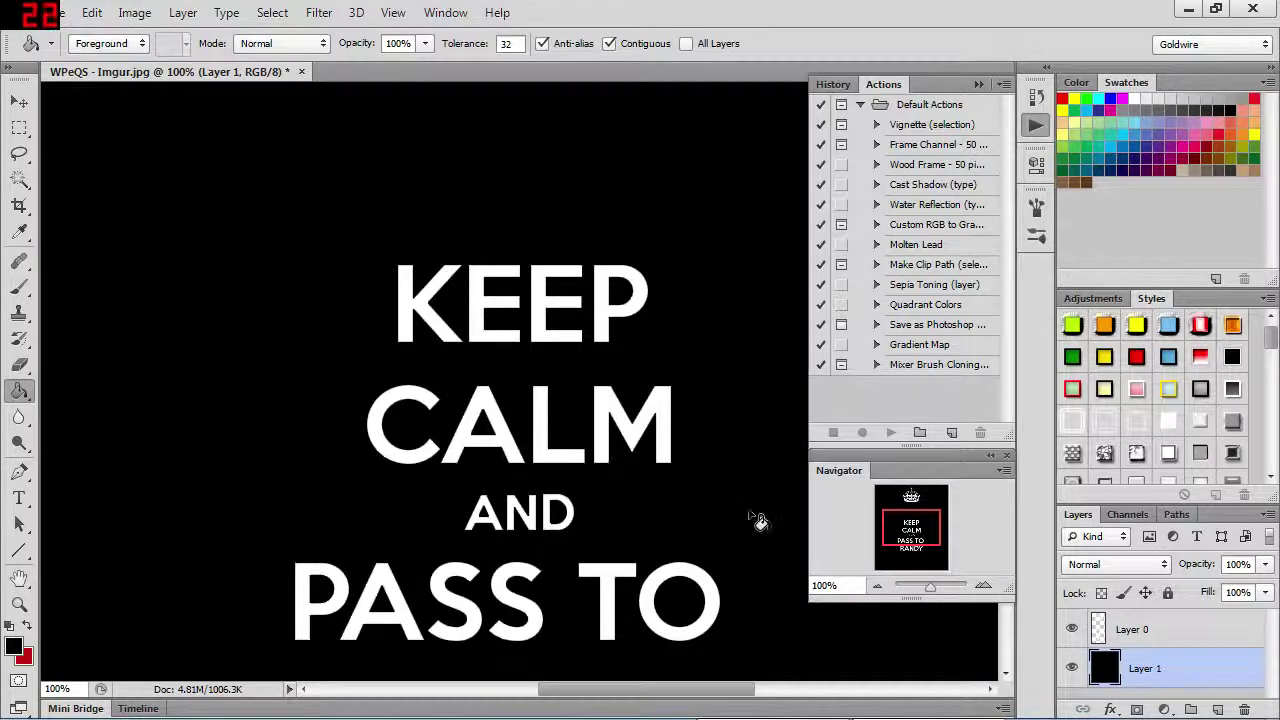
{"action": "scroll", "coordinate": [768, 445], "scroll_direction": "up", "scroll_amount": 5}
{"action": "scroll", "coordinate": [770, 447], "scroll_direction": "up", "scroll_amount": 5}
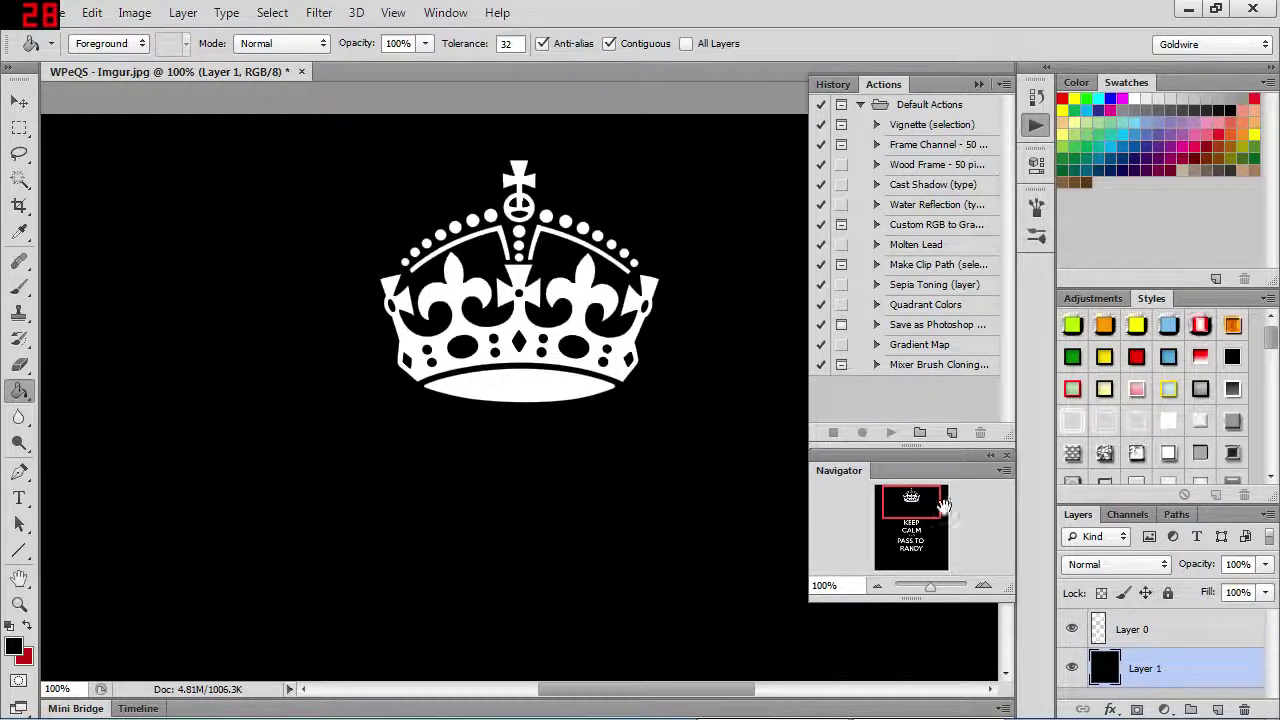
Apply a Gaussian Blur with a radius of 0.3 pixels to Layer 0, comparing the preview on and off first
{"action": "left_click", "coordinate": [1127, 621]}
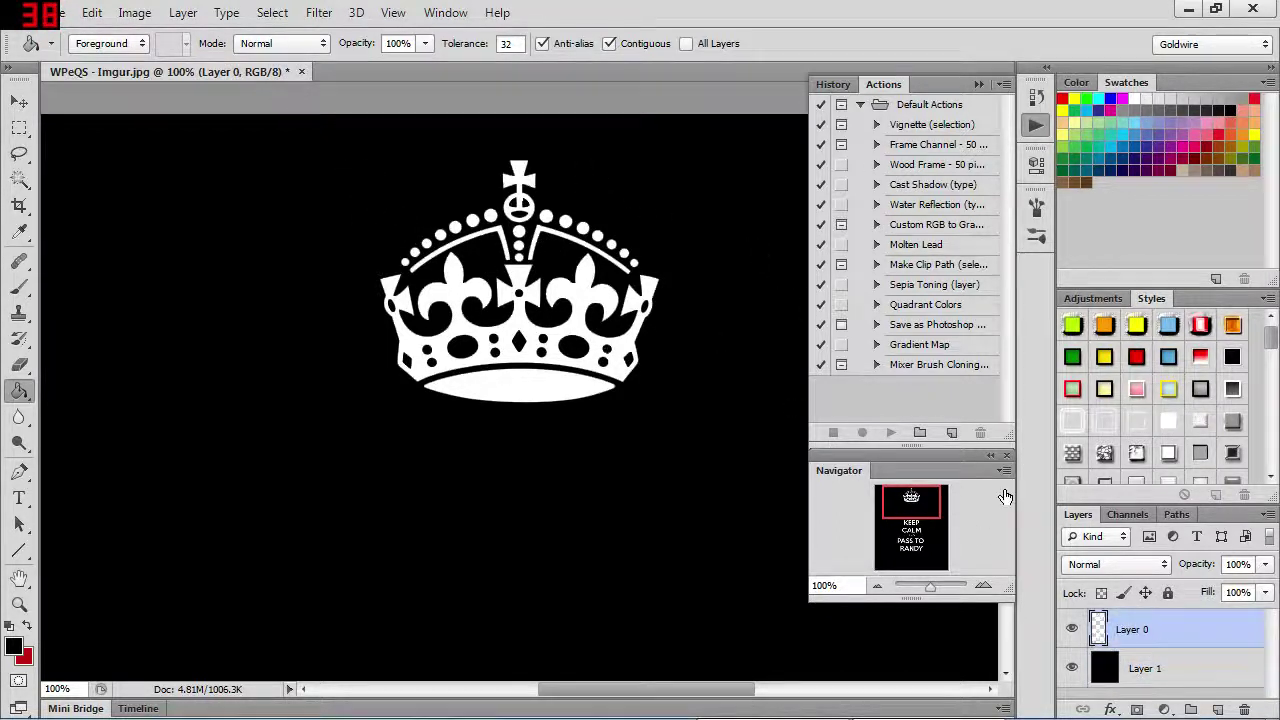
{"action": "left_click", "coordinate": [320, 14]}
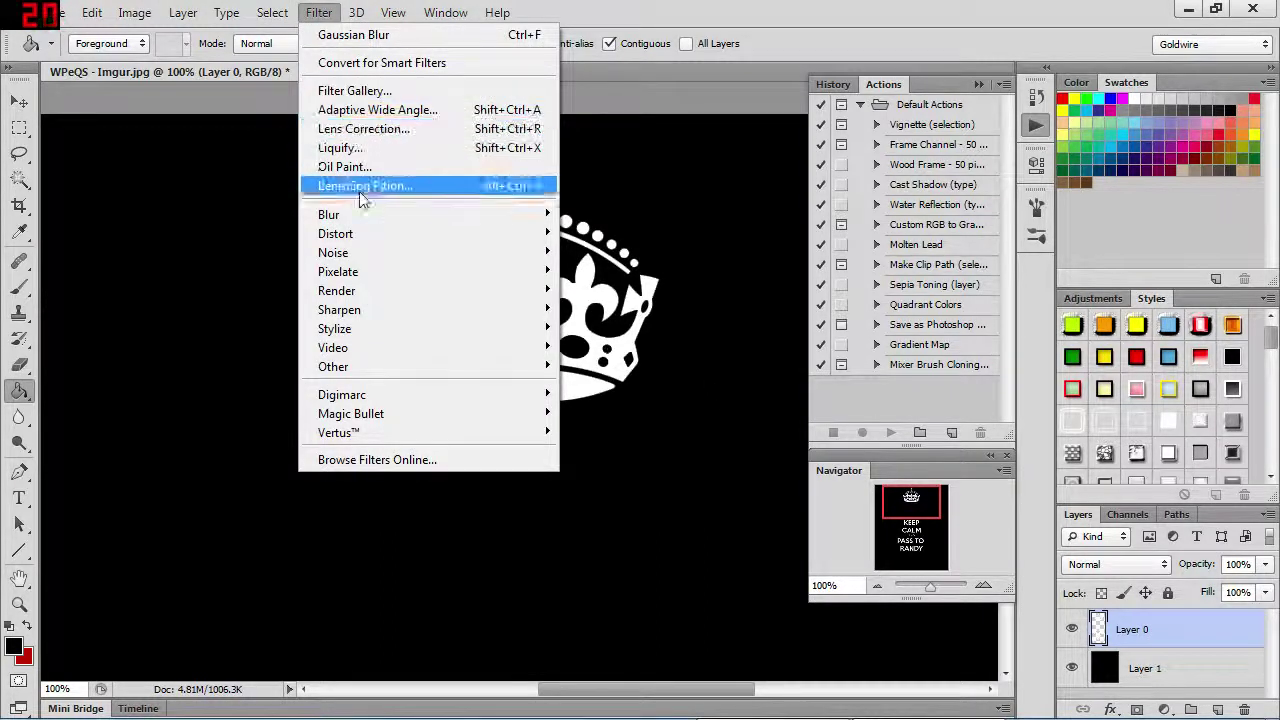
{"action": "mouse_move", "coordinate": [392, 216]}
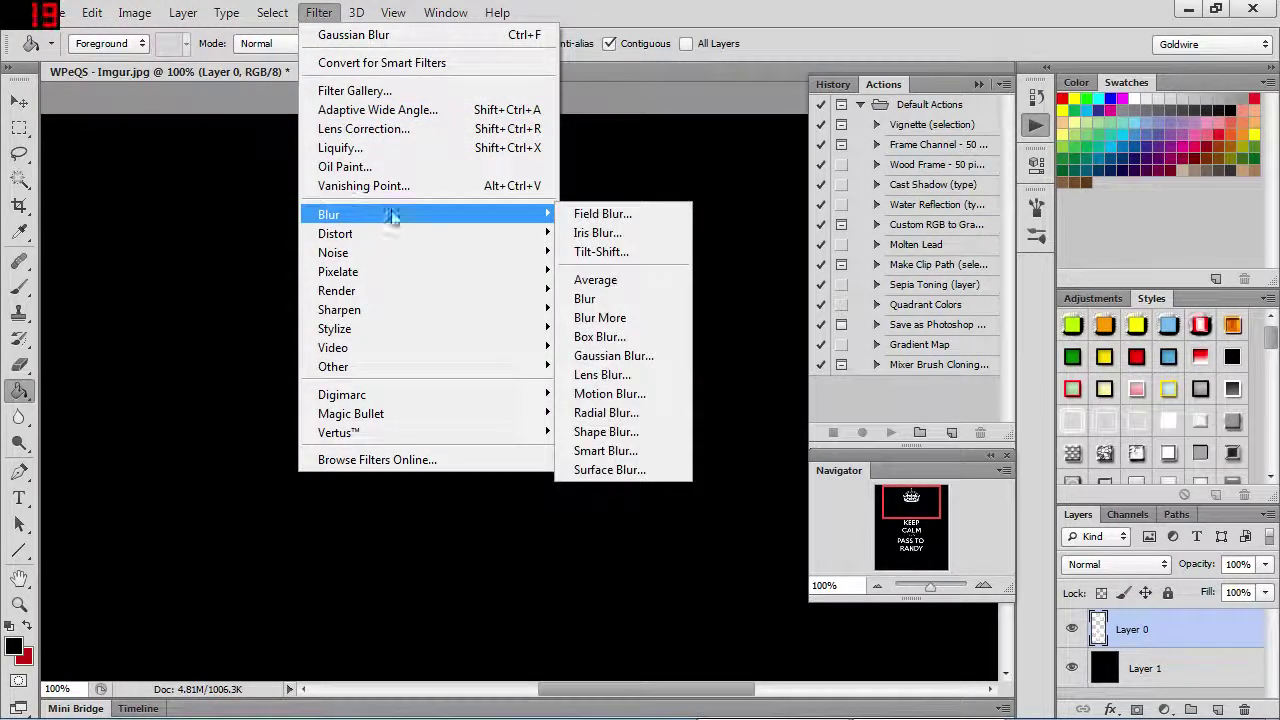
{"action": "left_click", "coordinate": [634, 357]}
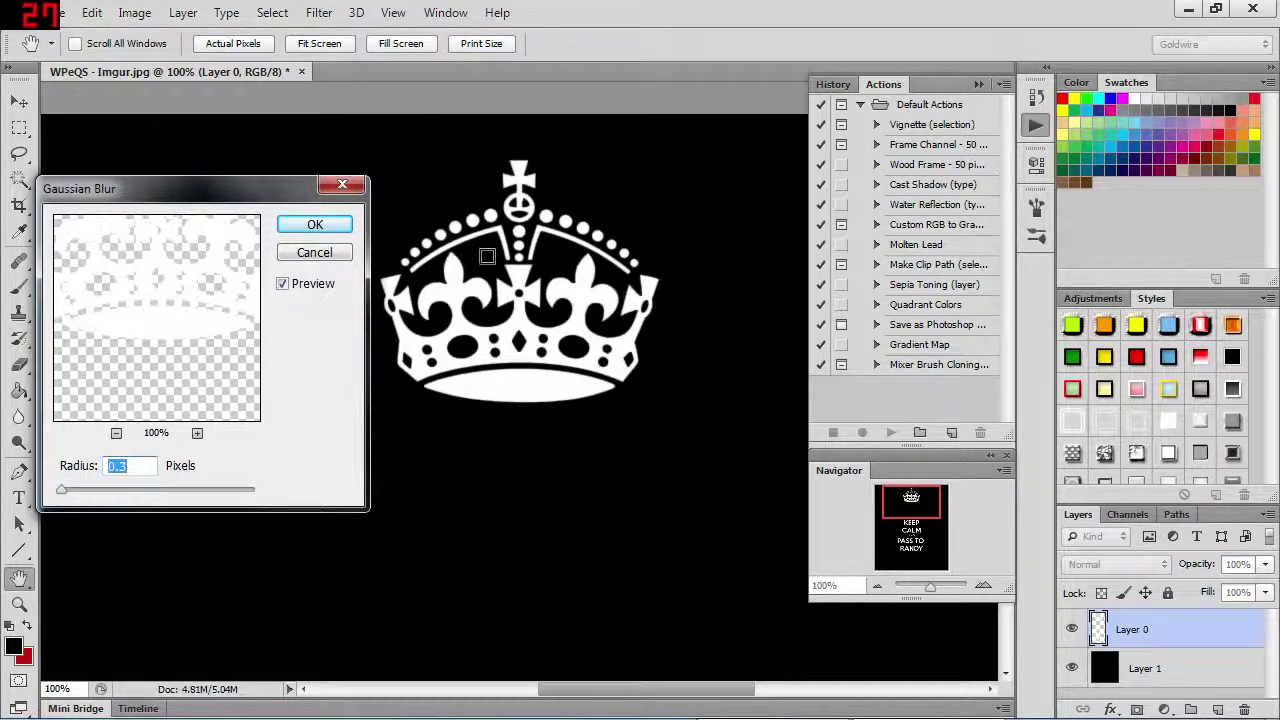
{"action": "left_click", "coordinate": [283, 285]}
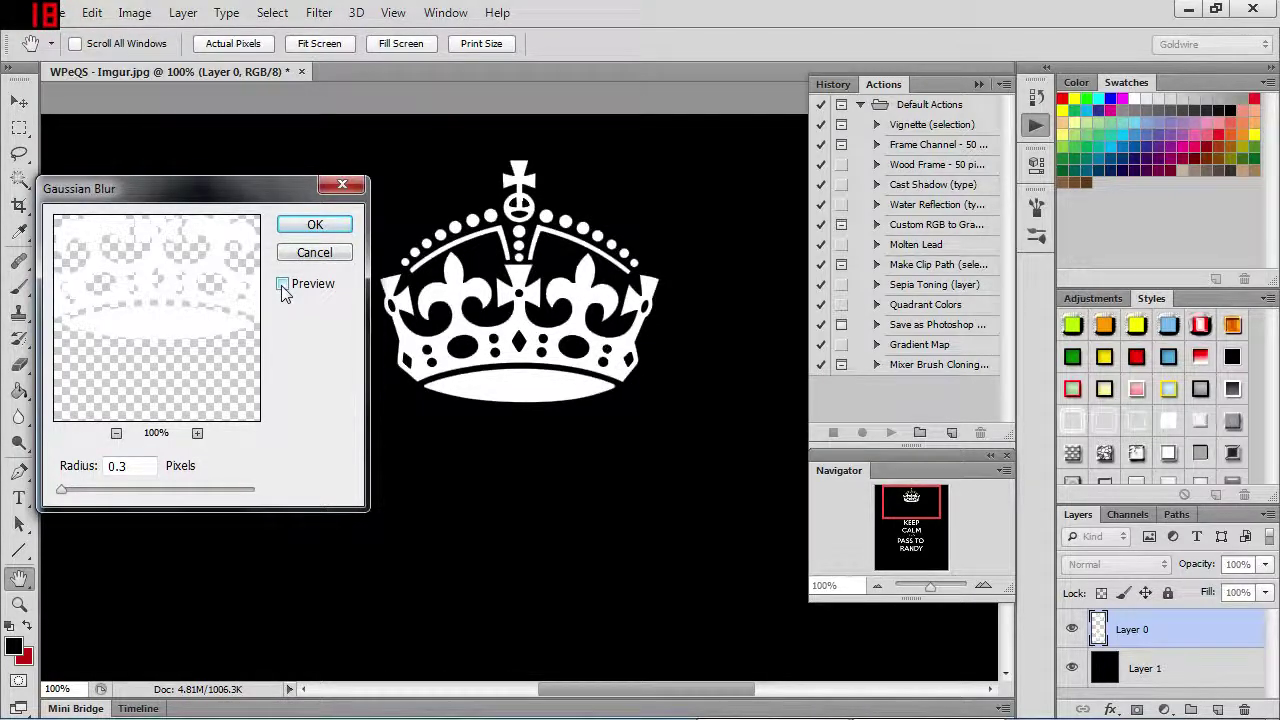
{"action": "left_click", "coordinate": [283, 285]}
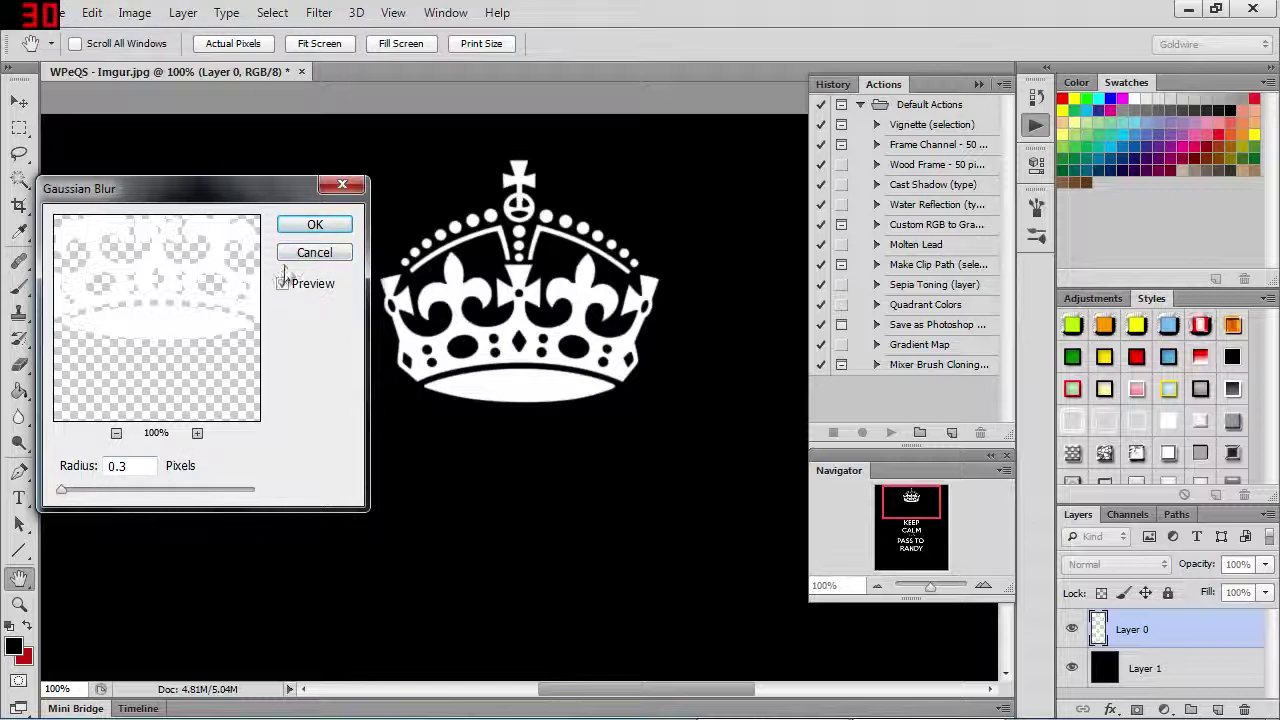
{"action": "left_click", "coordinate": [315, 226]}
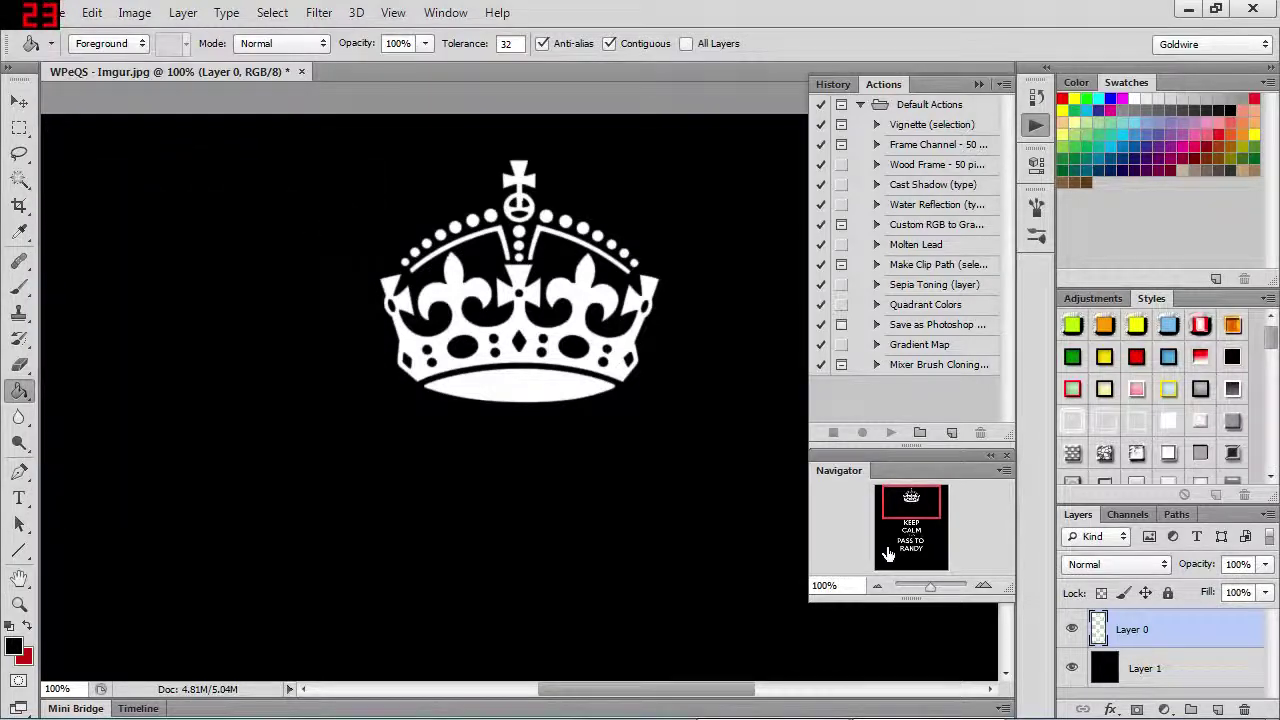
Delete the black backdrop layer, Layer 1, from beneath the crown and lettering
{"action": "left_click", "coordinate": [879, 586]}
{"action": "left_click", "coordinate": [884, 584]}
{"action": "left_click", "coordinate": [884, 584]}
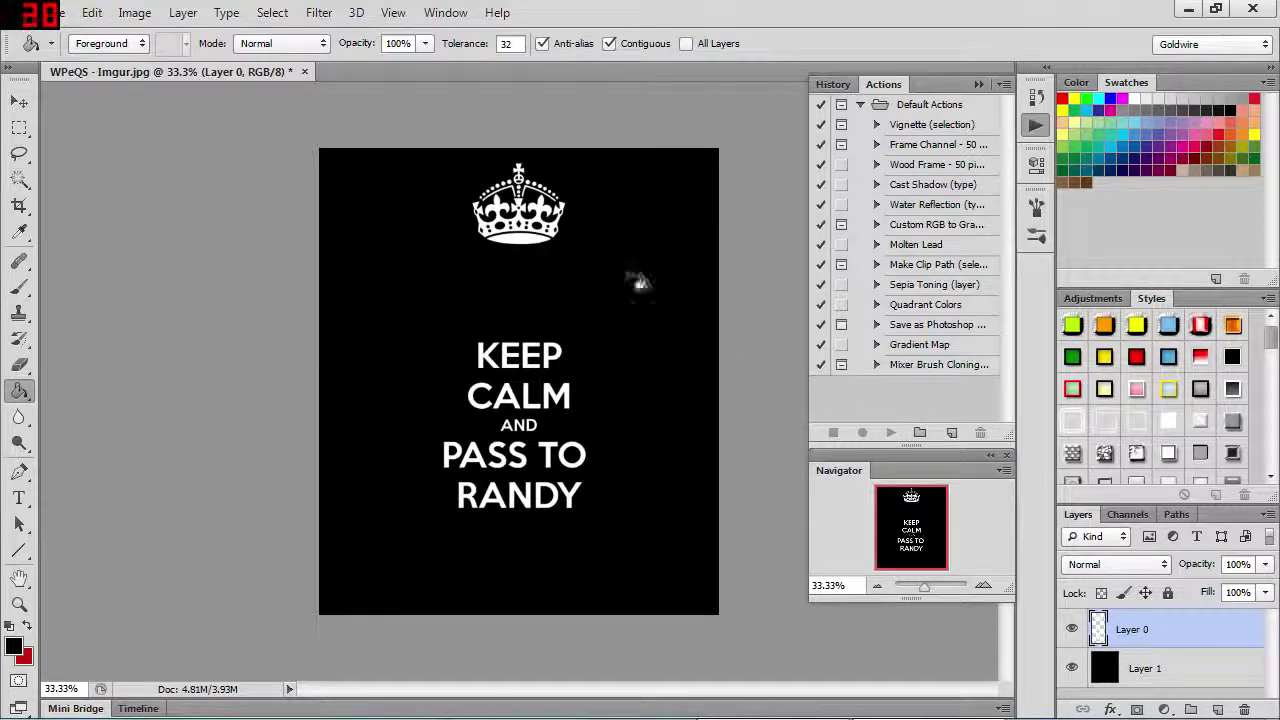
{"action": "left_click", "coordinate": [1166, 668]}
{"action": "right_click", "coordinate": [1168, 668]}
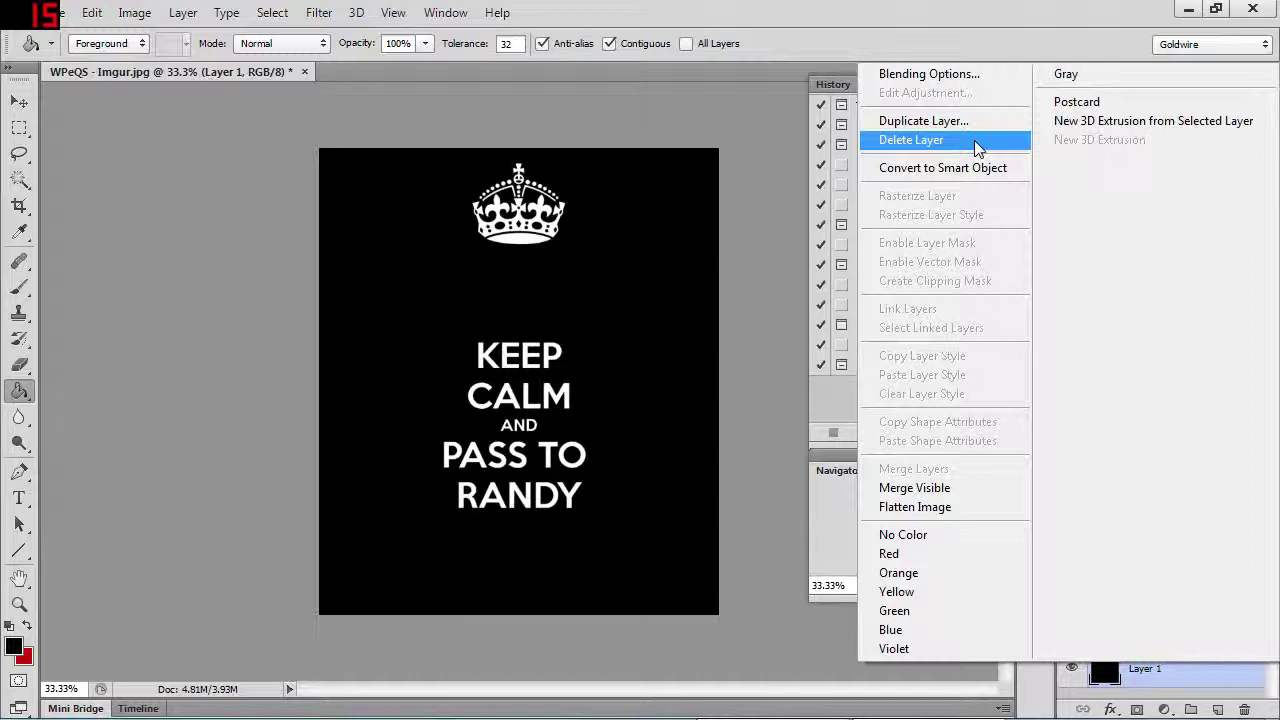
{"action": "left_click", "coordinate": [1160, 676]}
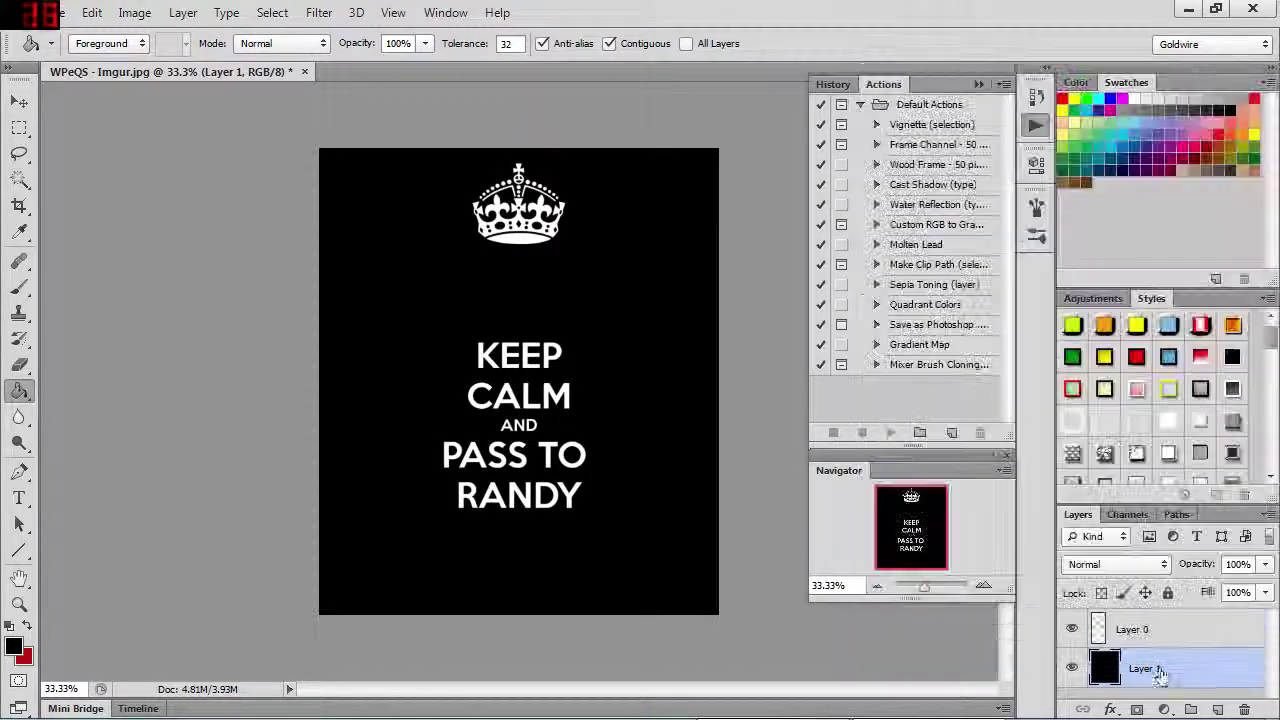
{"action": "right_click", "coordinate": [1160, 674]}
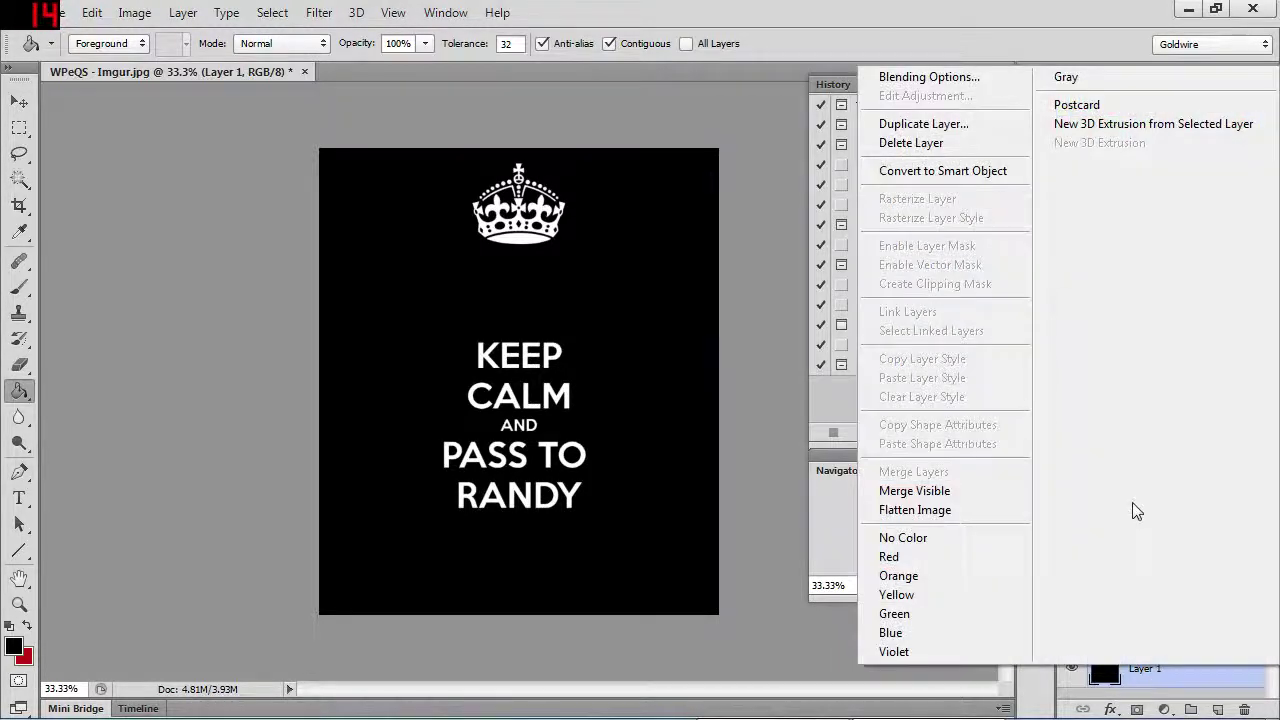
{"action": "left_click", "coordinate": [953, 146]}
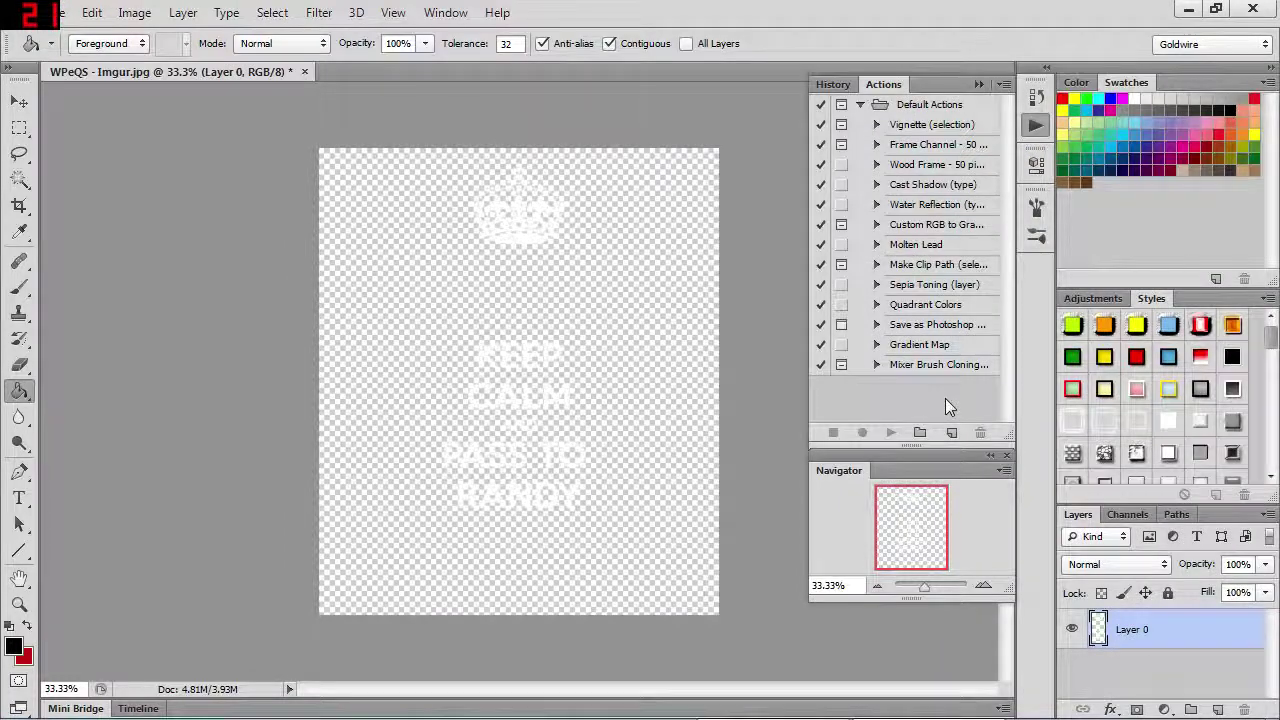
{"action": "left_click", "coordinate": [983, 586]}
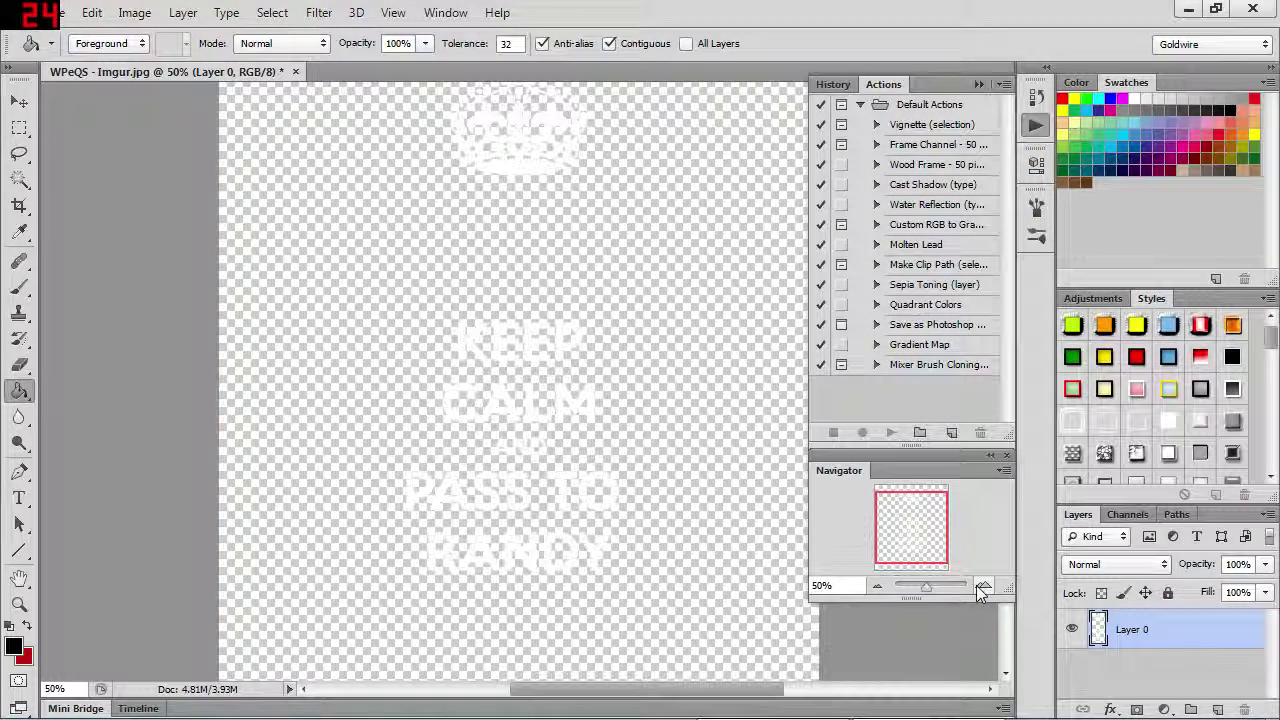
{"action": "scroll", "coordinate": [574, 226], "scroll_direction": "up", "scroll_amount": 6}
{"action": "scroll", "coordinate": [602, 262], "scroll_direction": "down", "scroll_amount": 9}
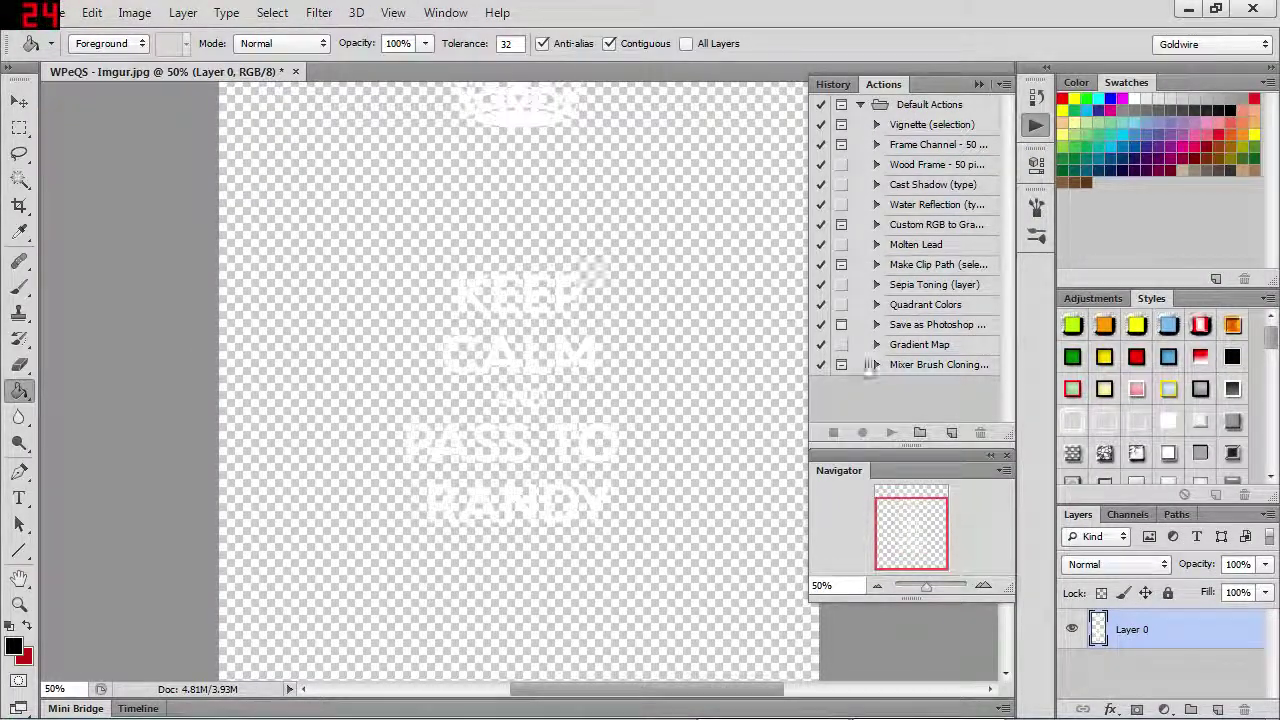